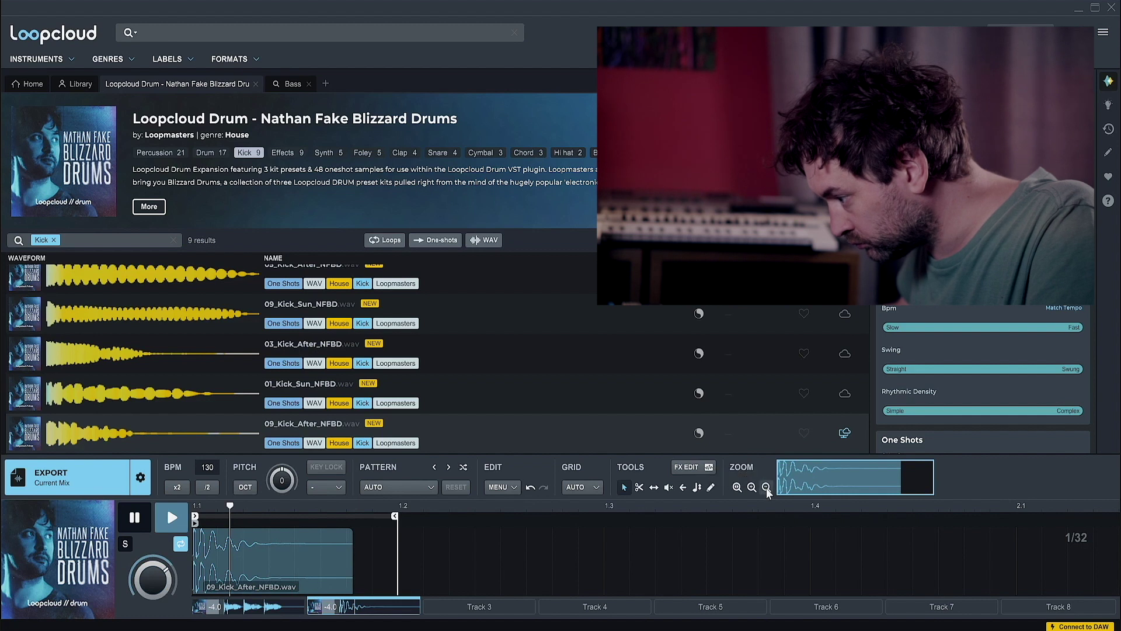
# Extend Track 2's loop to bar 2.1 and spread four 09_Kick_After_NFBD hits in a syncopated pattern across the bar.
pyautogui.moveTo(318, 518)
pyautogui.mouseDown()
pyautogui.moveTo(787, 538)
pyautogui.moveTo(704, 538)
pyautogui.mouseUp()
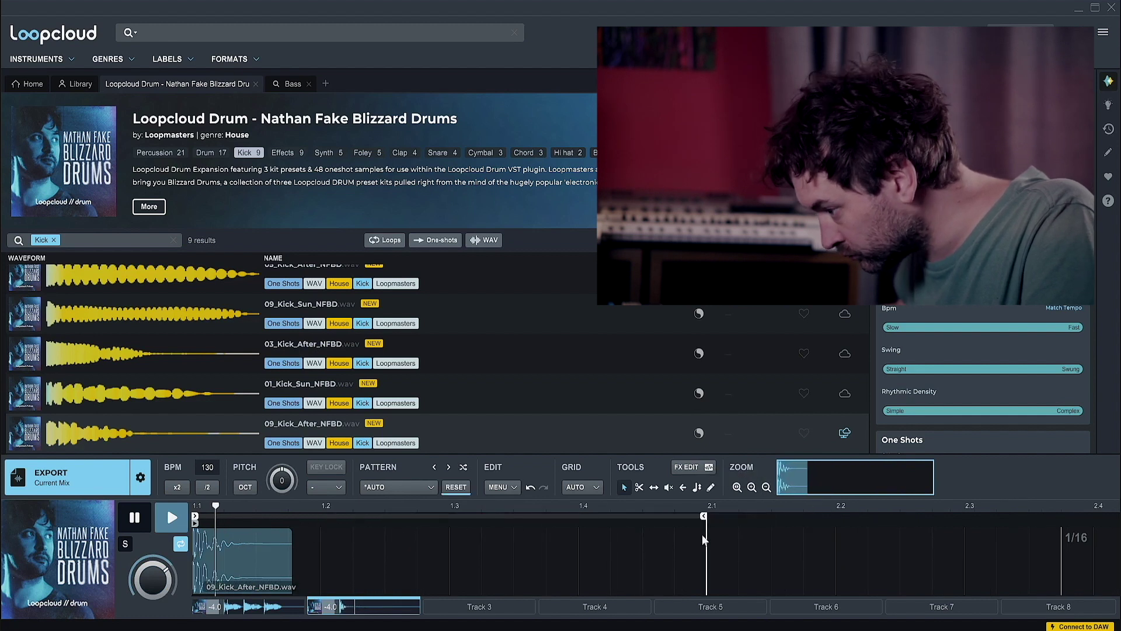
pyautogui.moveTo(200, 554); pyautogui.dragTo(427, 549)
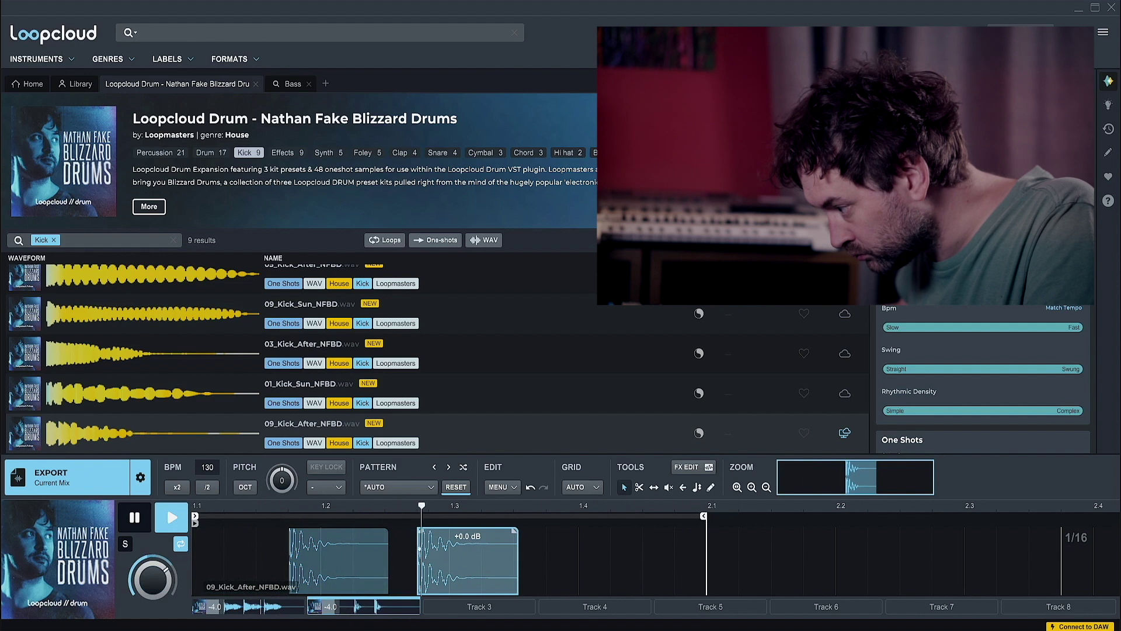
pyautogui.hotkey('ctrl', 'd')
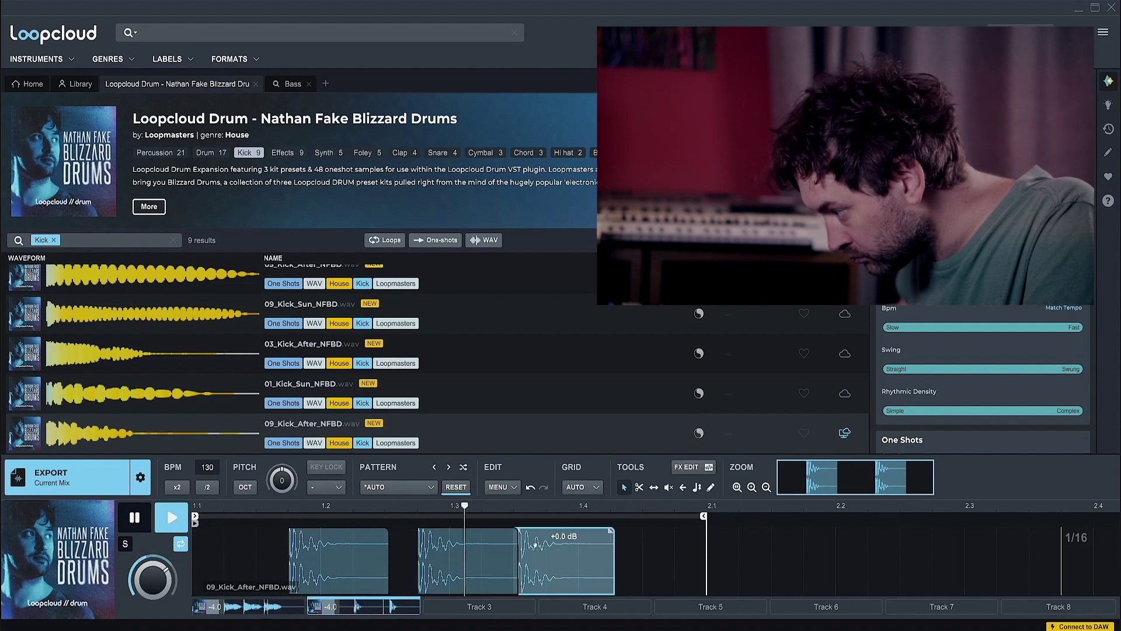
pyautogui.moveTo(535, 545); pyautogui.dragTo(523, 549)
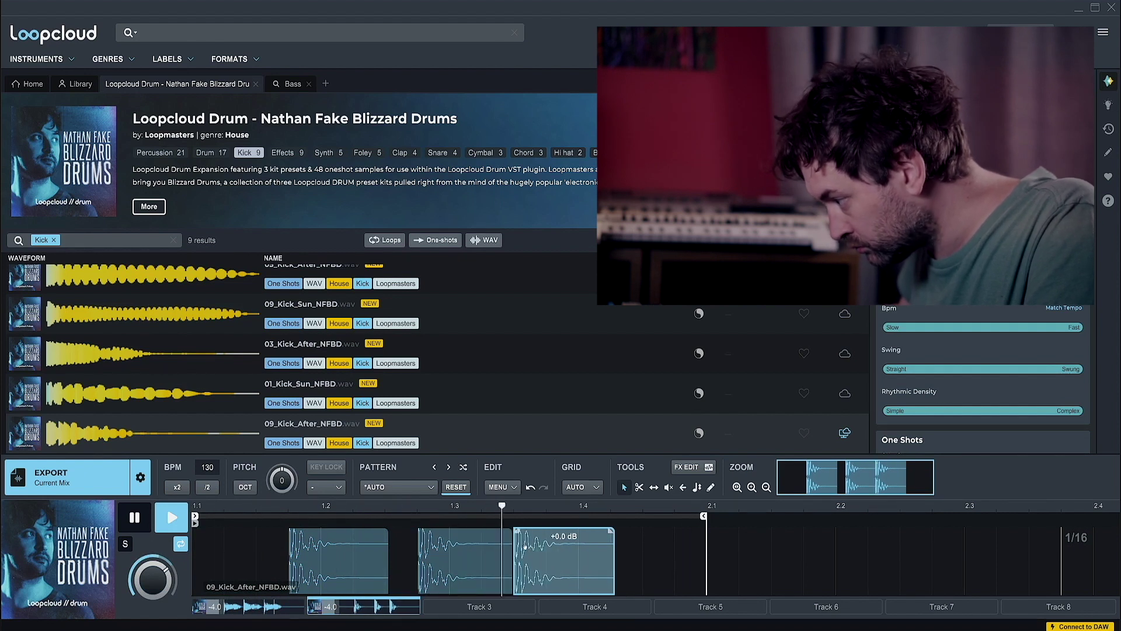
pyautogui.hotkey('ctrl', 'd')
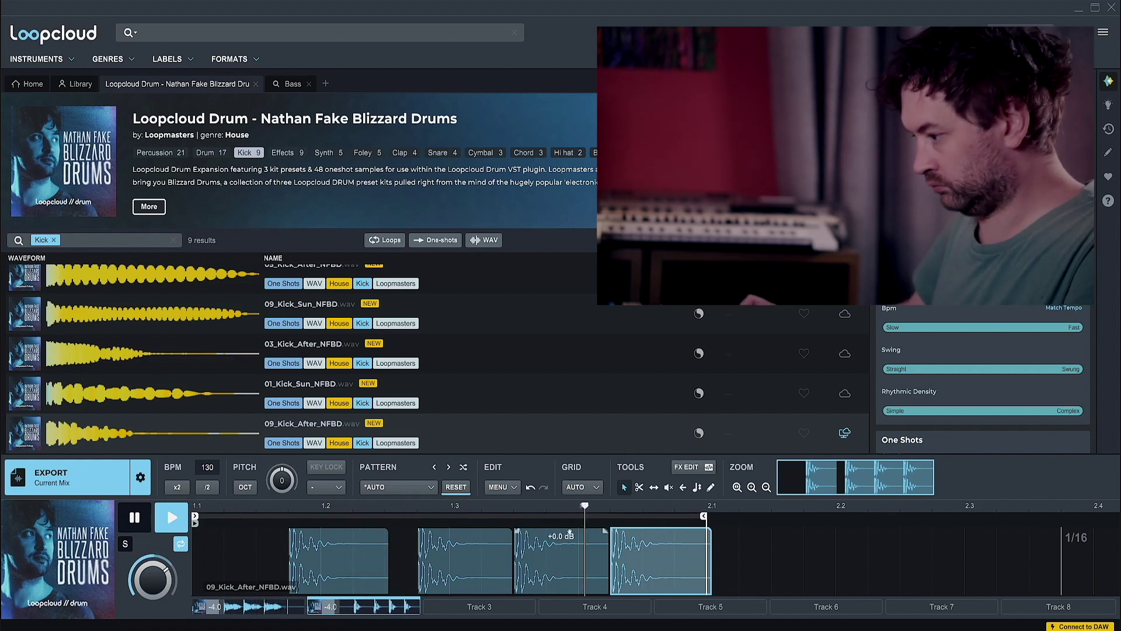
# Place 02_Clap_Sun_NFBD on Track 3 at beat 1.4 with its pitch set to -4.
pyautogui.click(488, 605)
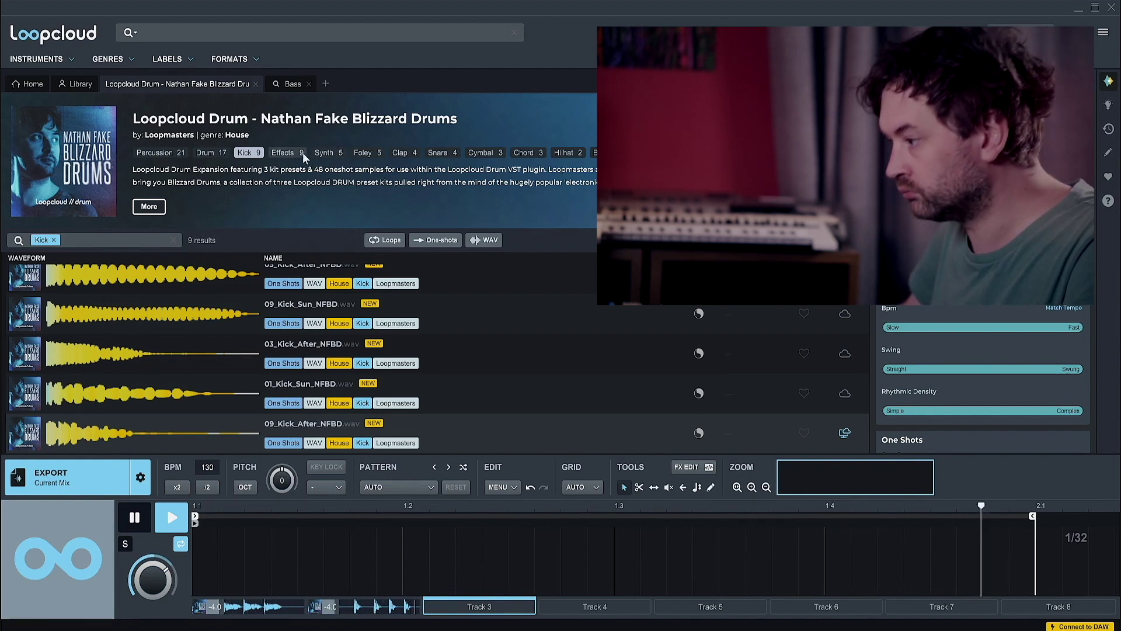
pyautogui.click(400, 153)
pyautogui.moveTo(64, 292); pyautogui.dragTo(232, 565)
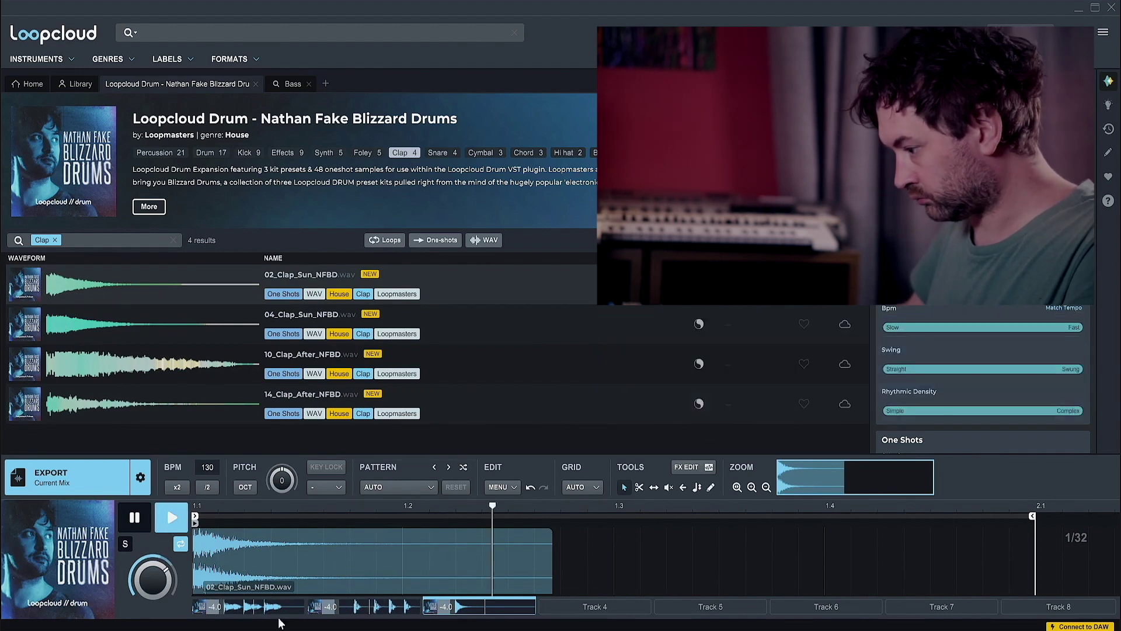
pyautogui.moveTo(215, 543); pyautogui.dragTo(843, 583)
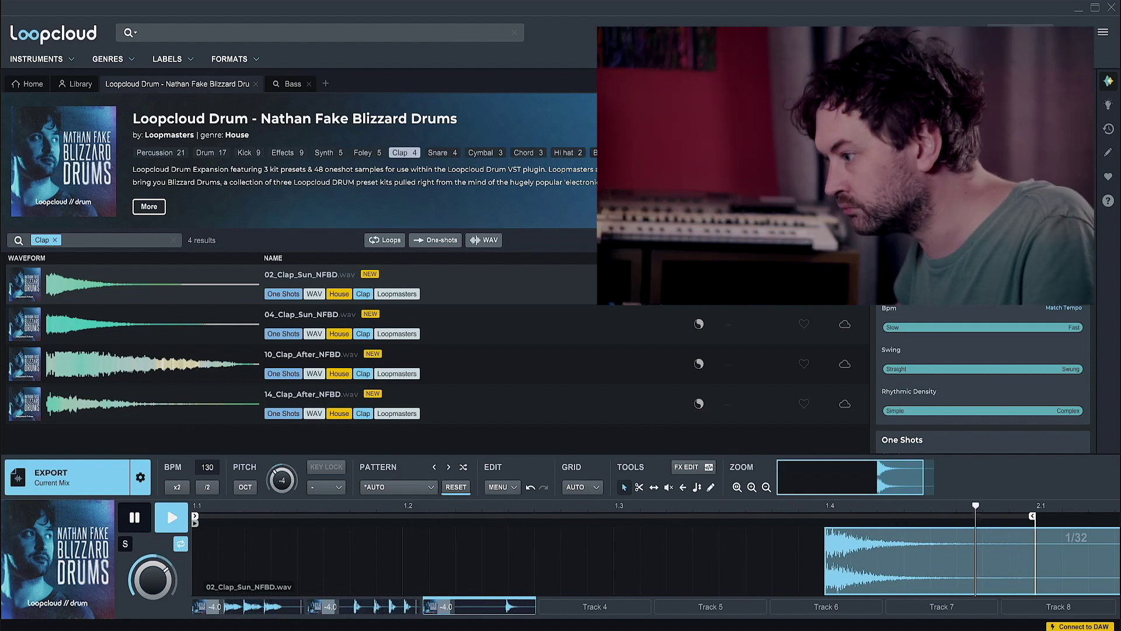
# Filter the pack's samples to Percussion and make Track 4 the active track.
pyautogui.click(167, 155)
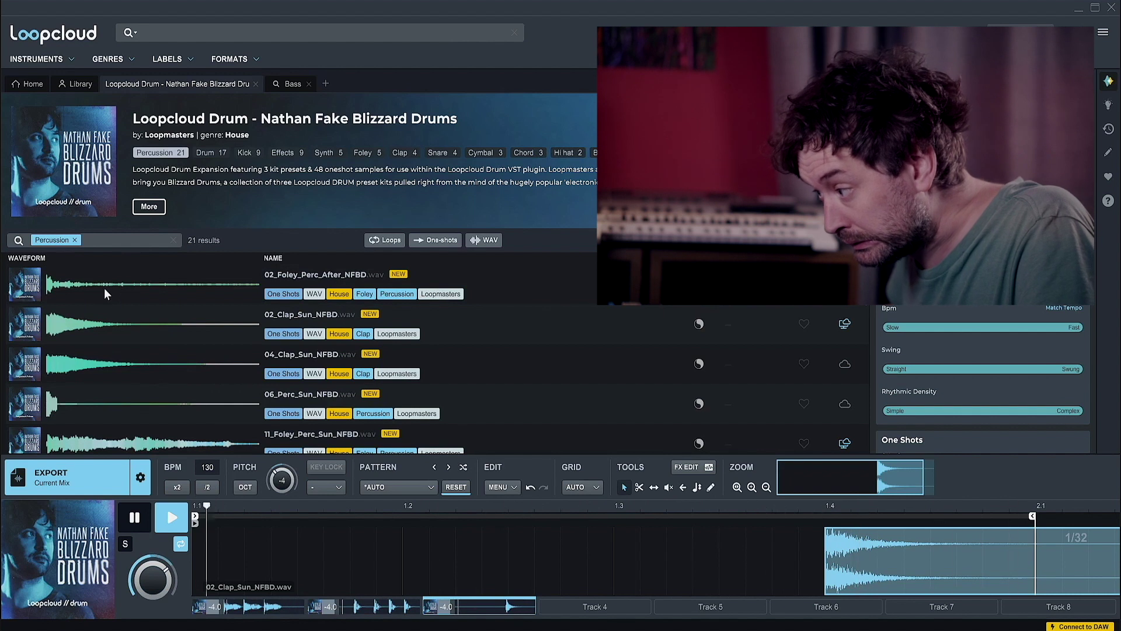
pyautogui.click(608, 608)
pyautogui.moveTo(351, 364); pyautogui.dragTo(217, 551)
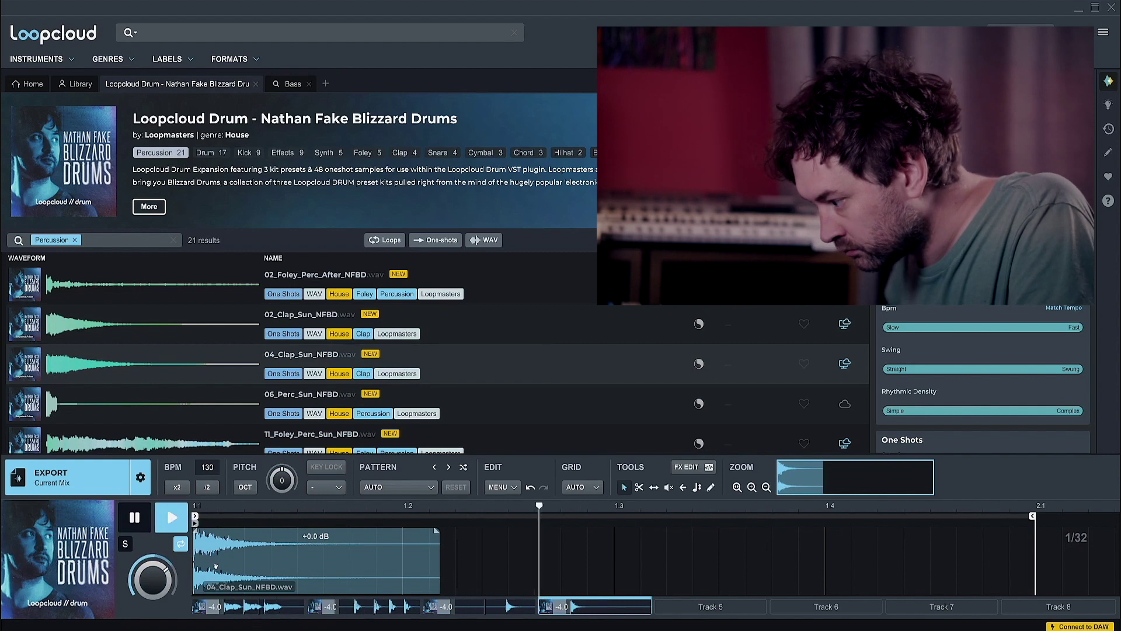
pyautogui.click(216, 564)
pyautogui.press('Delete')
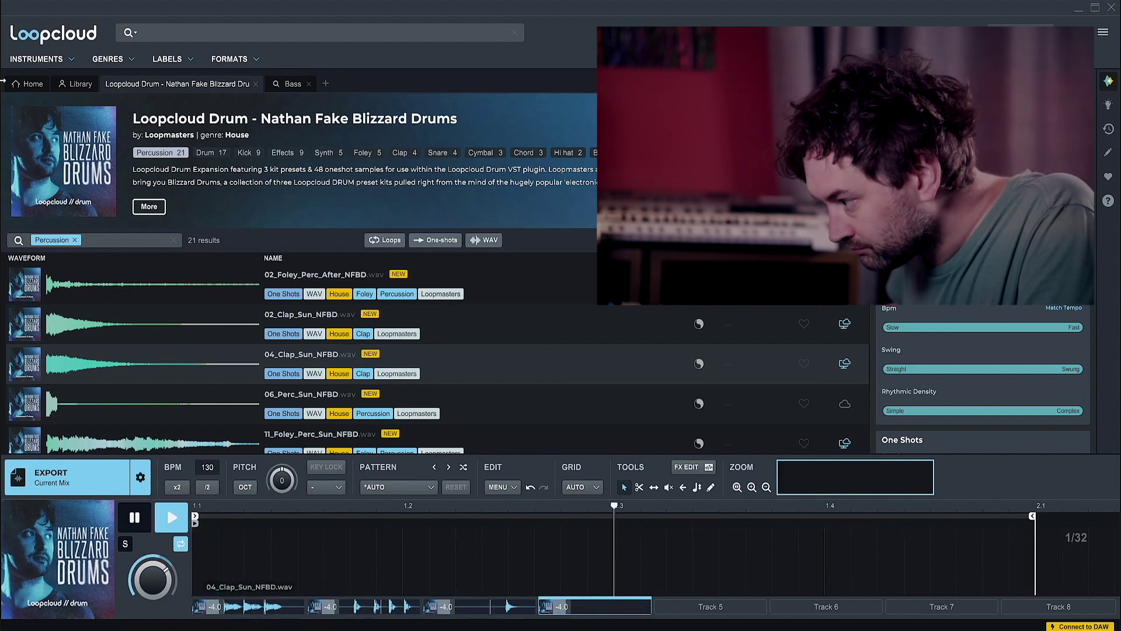
# Place 13_Perc_Stone_NFBD hits on Track 4 halfway through beats 1 and 4, with the track level at -10.
pyautogui.scroll(-5, 126, 342)
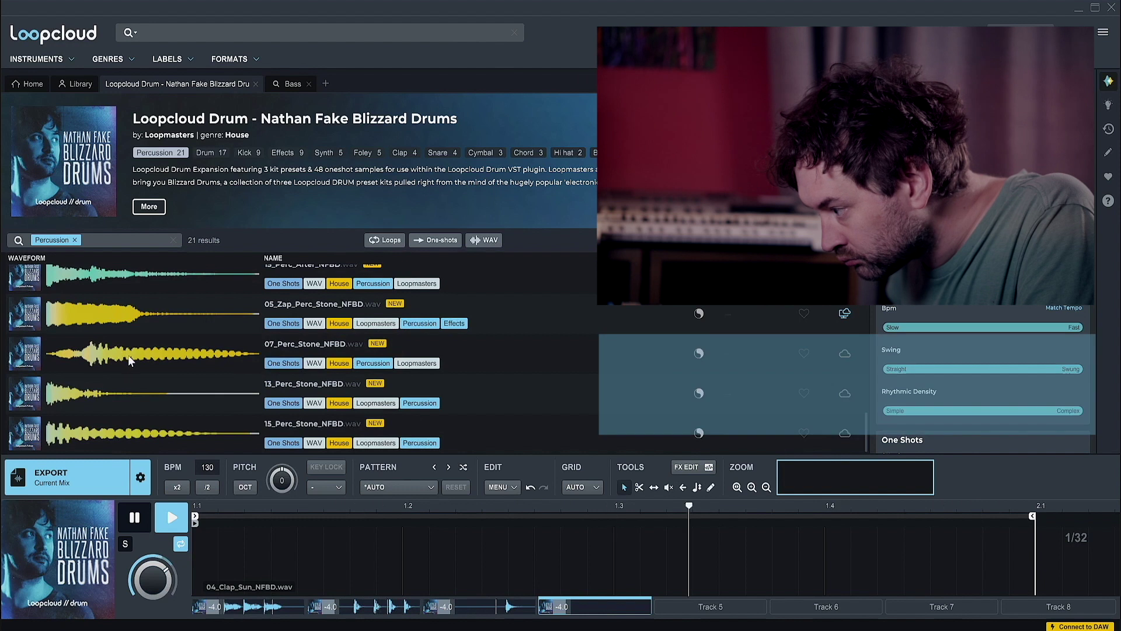
pyautogui.moveTo(81, 398); pyautogui.dragTo(320, 576)
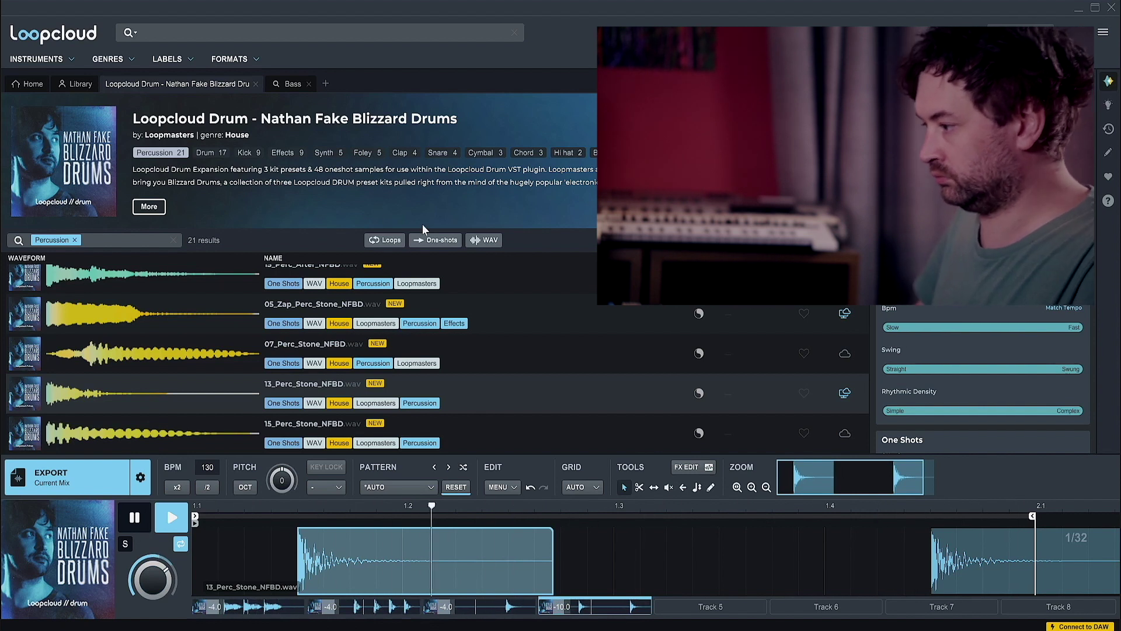
pyautogui.click(560, 153)
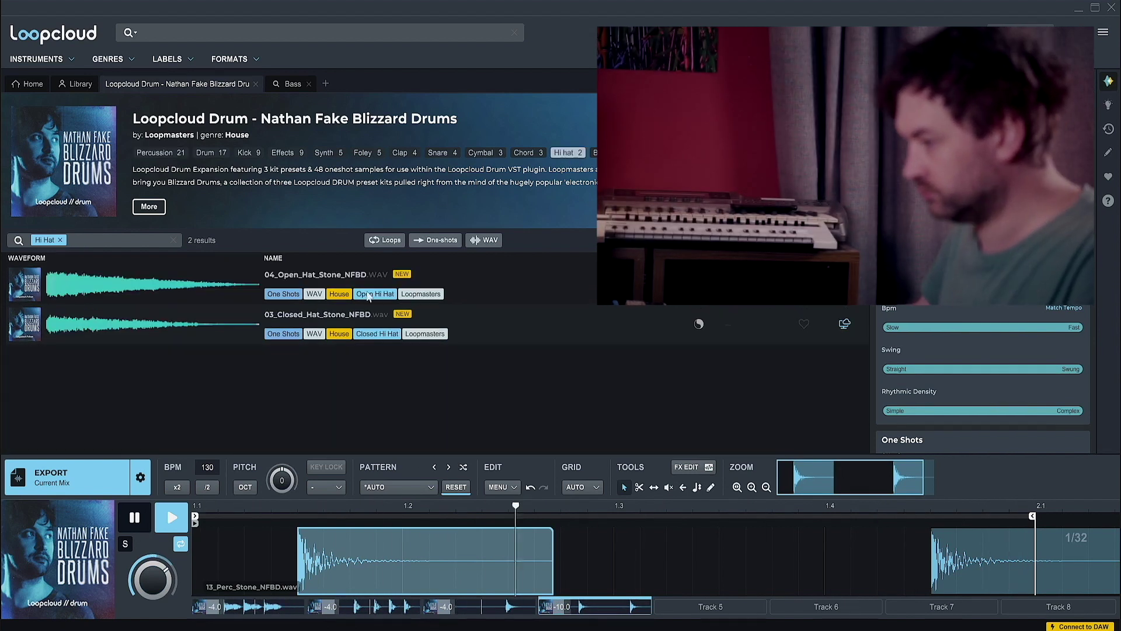
pyautogui.click(88, 331)
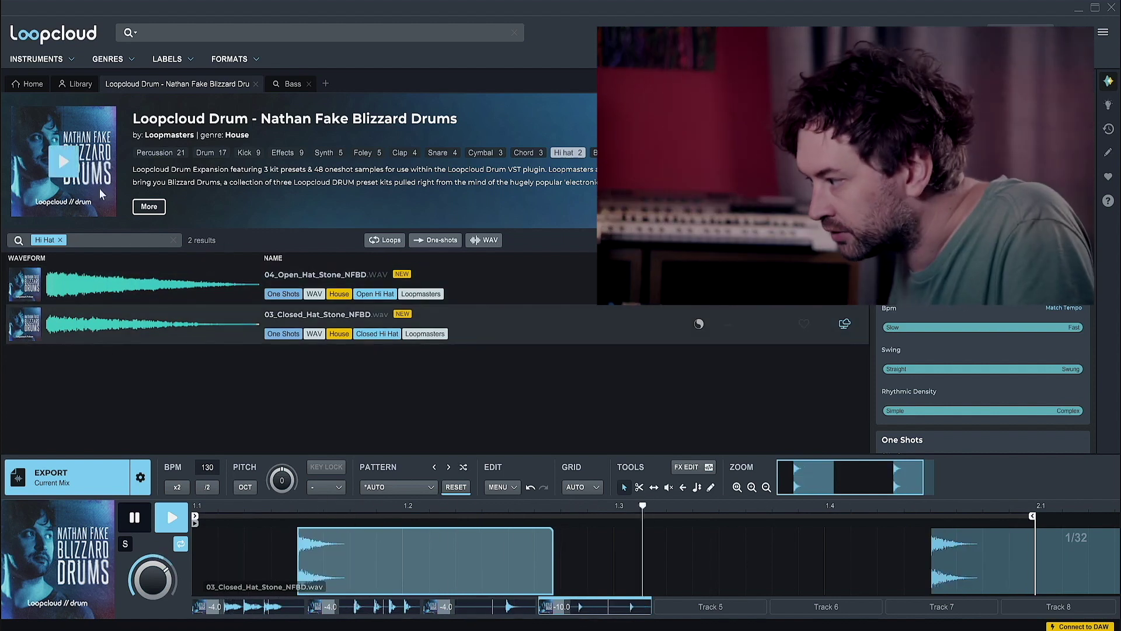
pyautogui.click(160, 153)
pyautogui.scroll(-5, 135, 397)
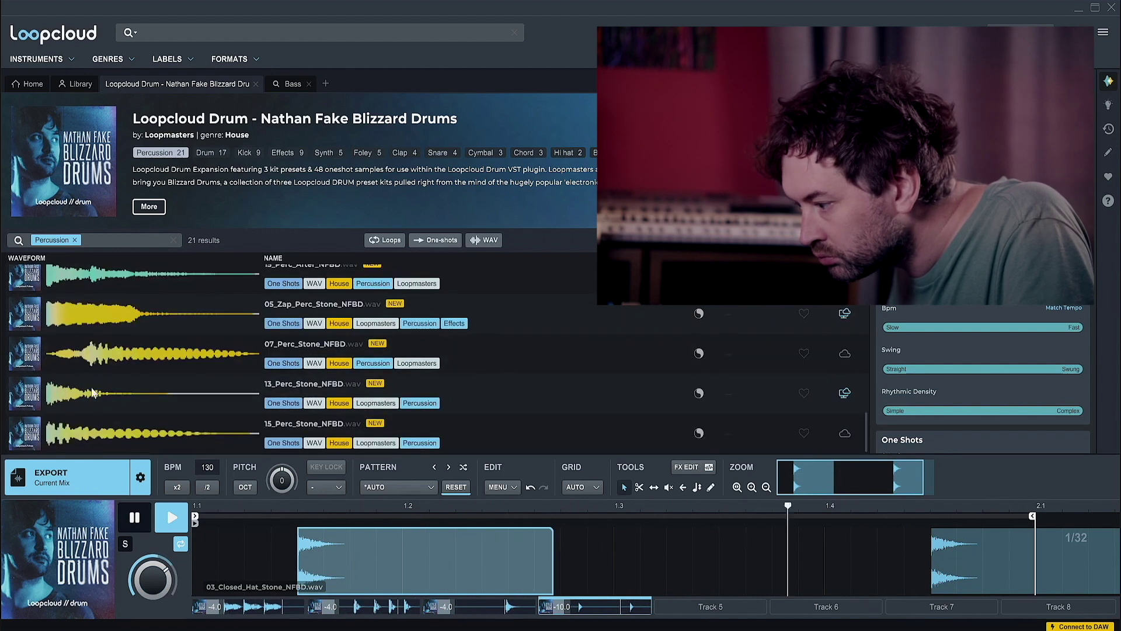
pyautogui.click(93, 392)
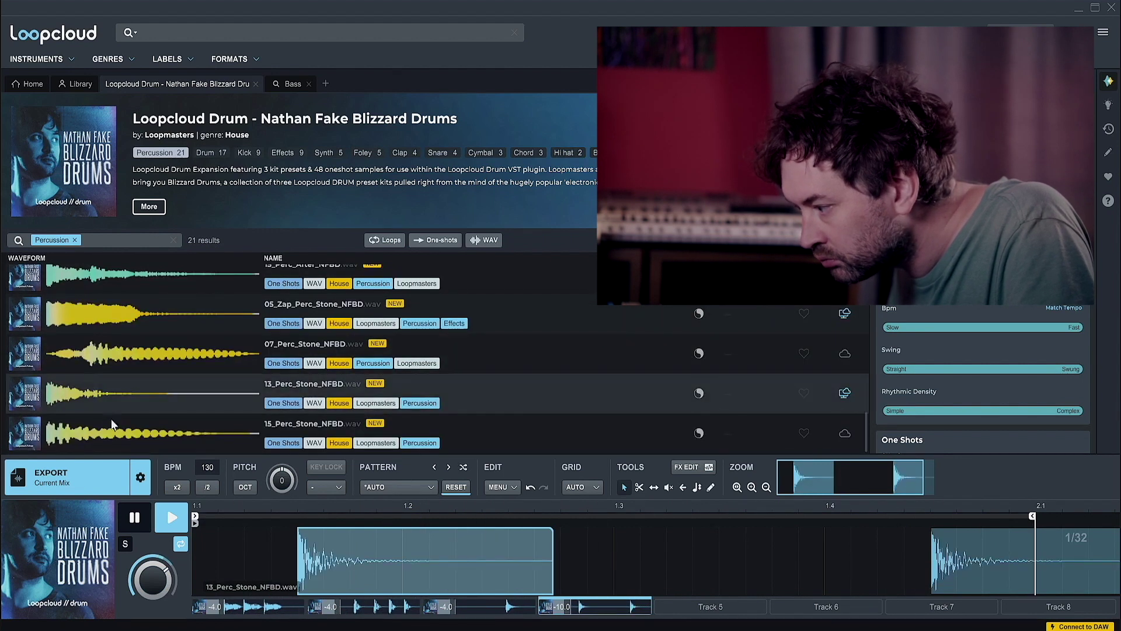
# Load 03_Closed_Hat_Stone_NFBD from the Hi Hat samples onto Track 5 and set the track level to -11.
pyautogui.click(710, 606)
pyautogui.click(564, 153)
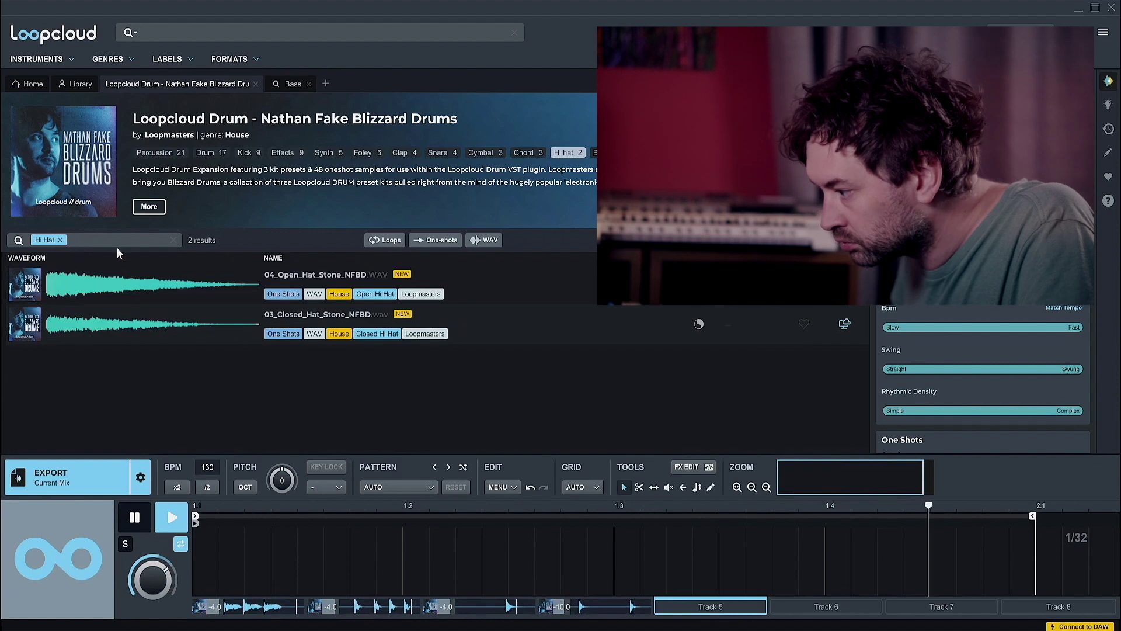
pyautogui.click(58, 329)
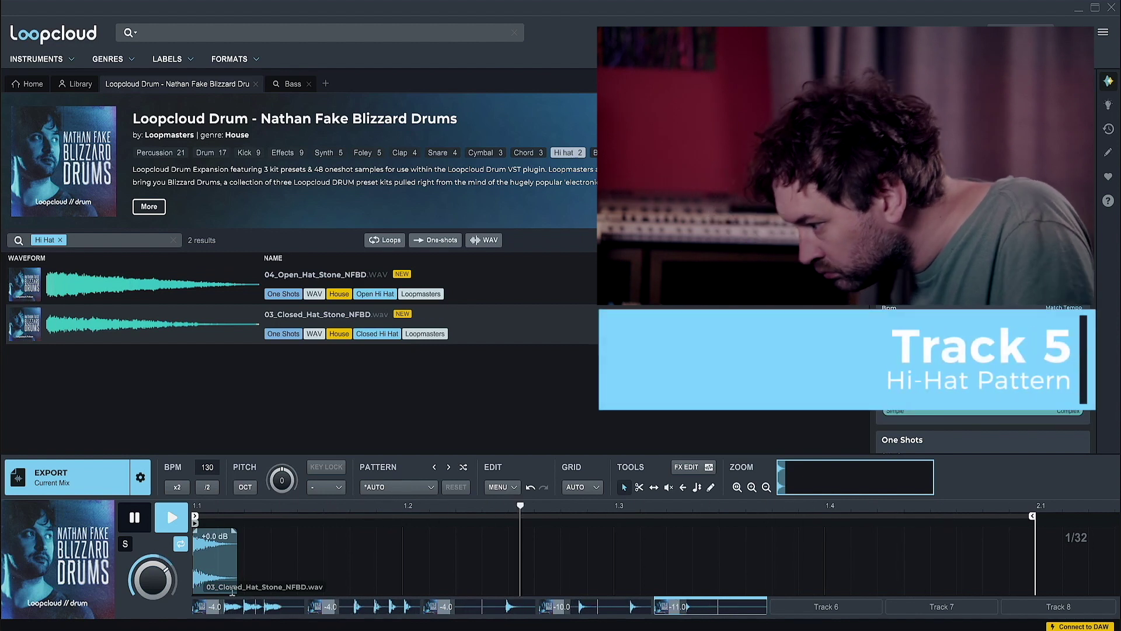
# Copy the closed hat across the bar on Track 5 to build a syncopated nine-hit pattern.
pyautogui.moveTo(203, 560); pyautogui.dragTo(406, 568)
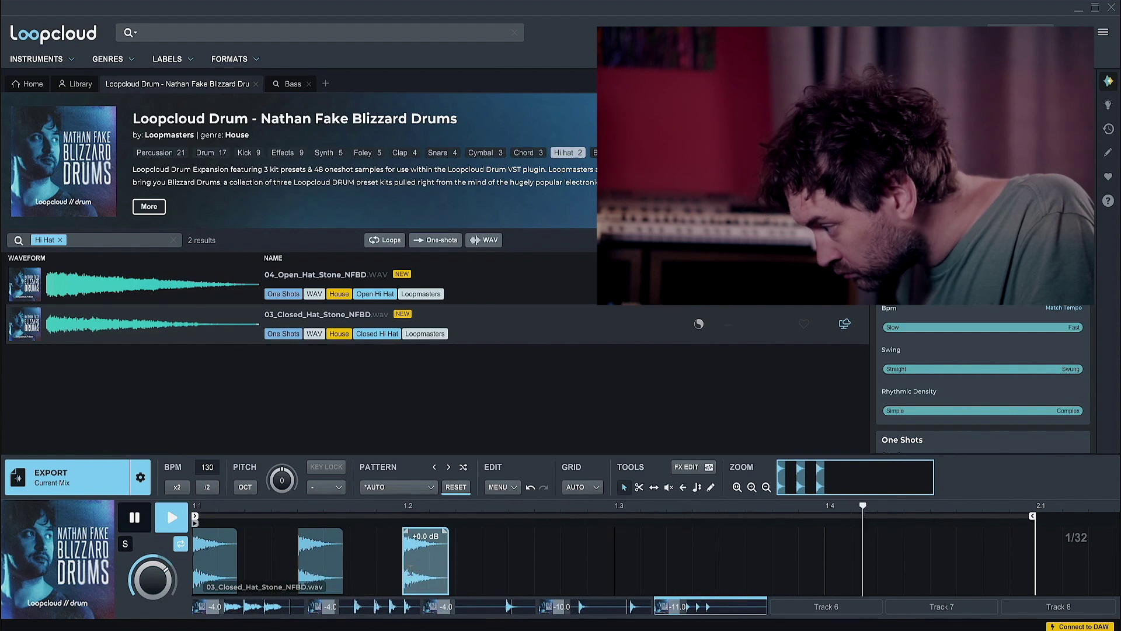
pyautogui.moveTo(406, 557); pyautogui.dragTo(774, 557)
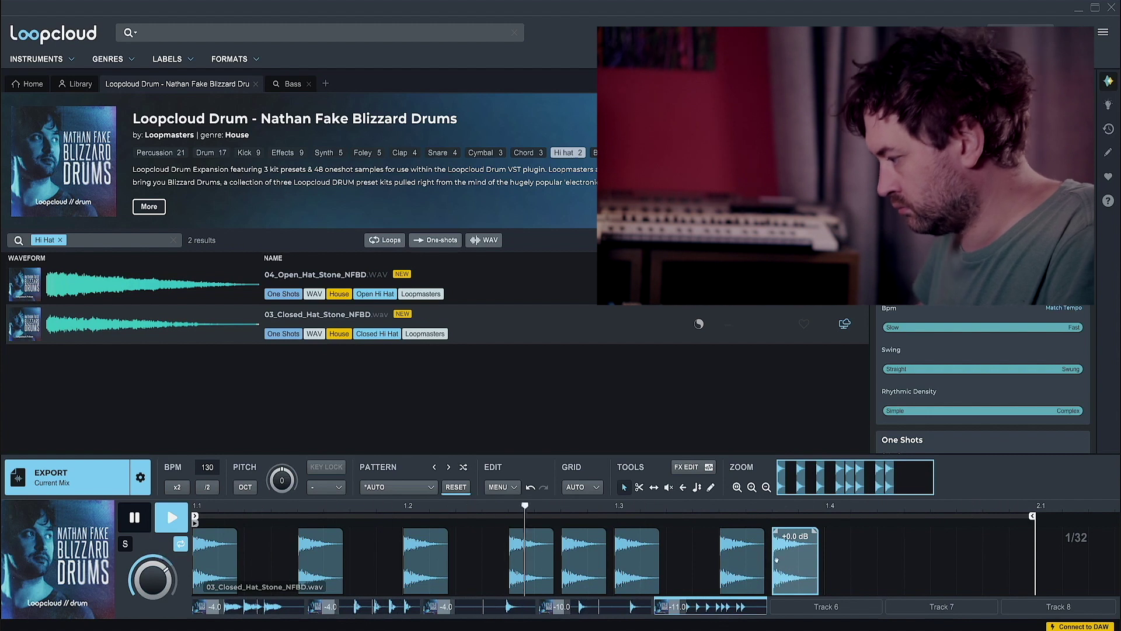
pyautogui.moveTo(780, 560); pyautogui.dragTo(937, 573)
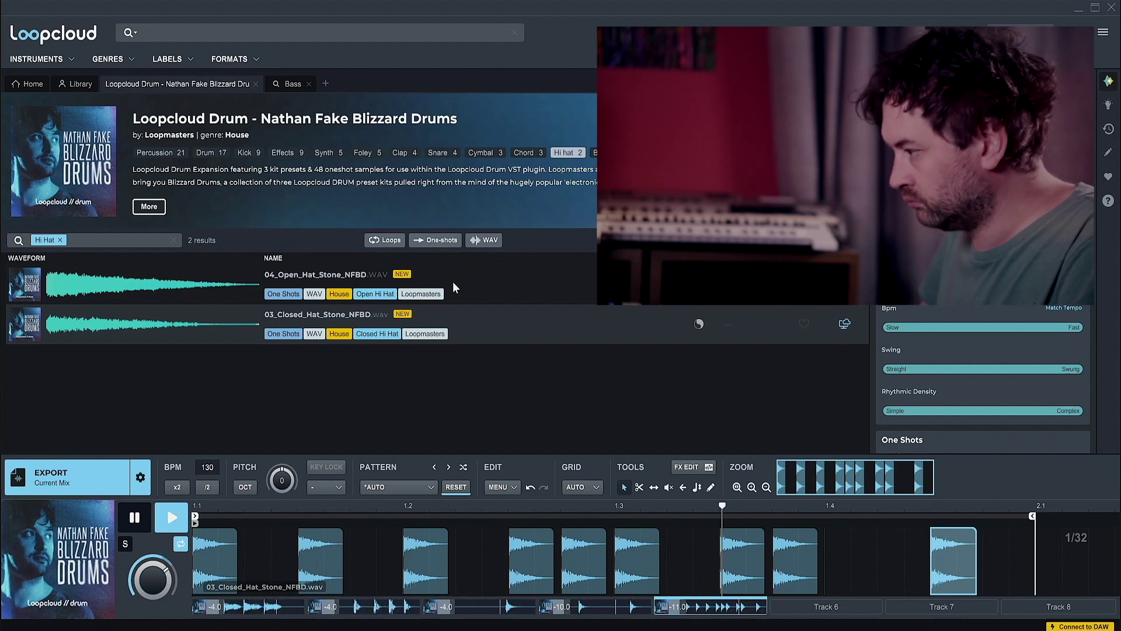
# Load 12_E_Synth_Chord_Stone_NFBD from the Chord samples onto Track 6 and set the track level to -8.
pyautogui.click(365, 149)
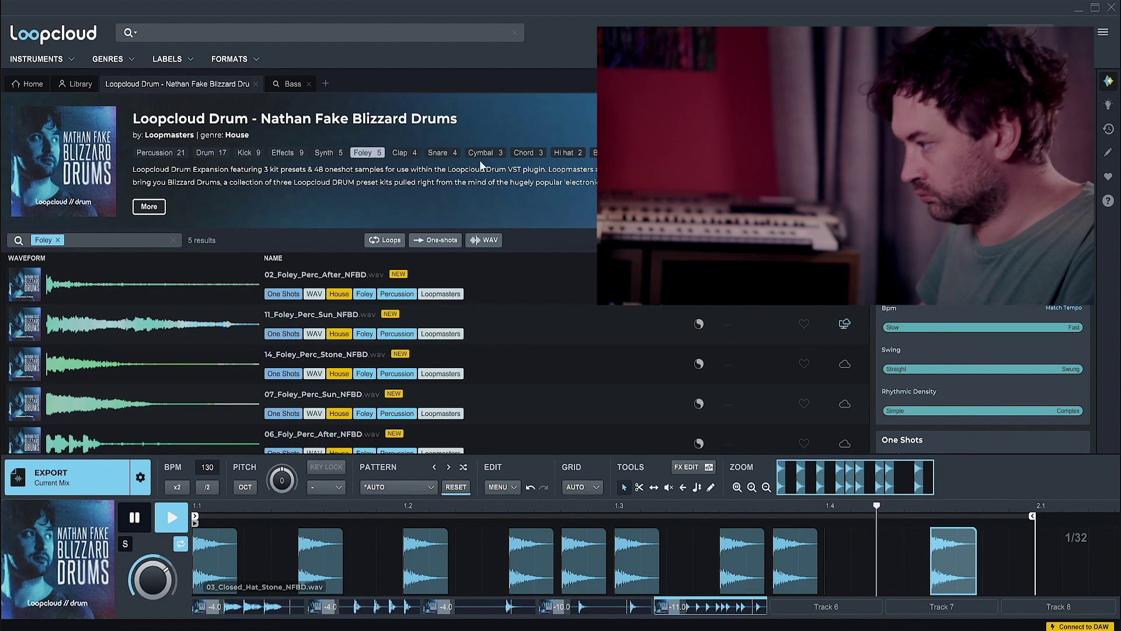
pyautogui.click(525, 153)
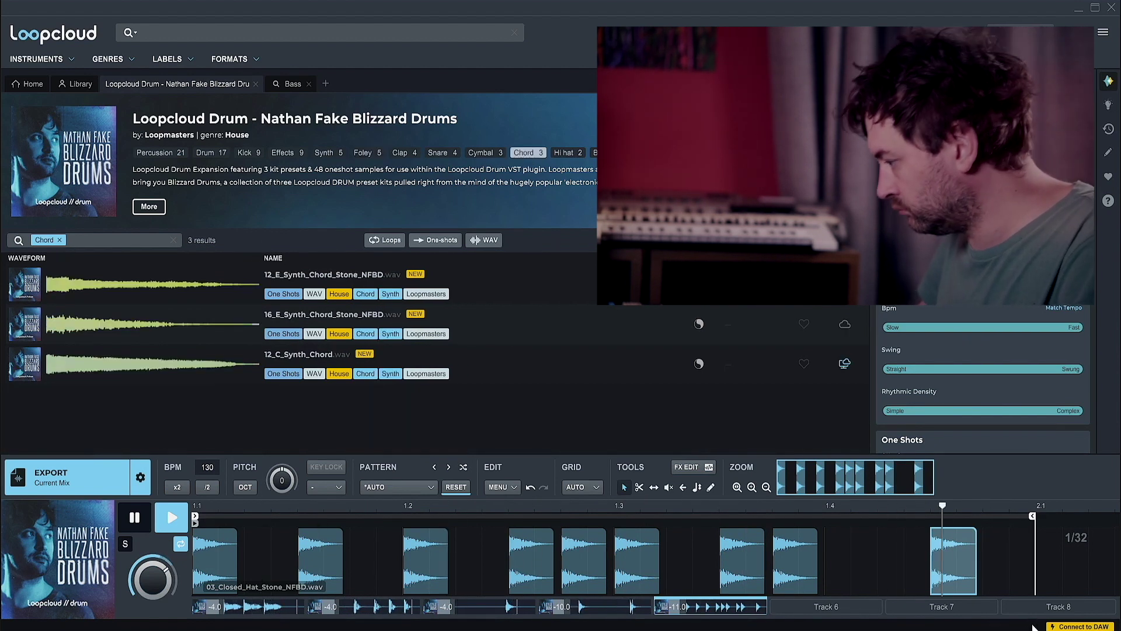
pyautogui.click(804, 602)
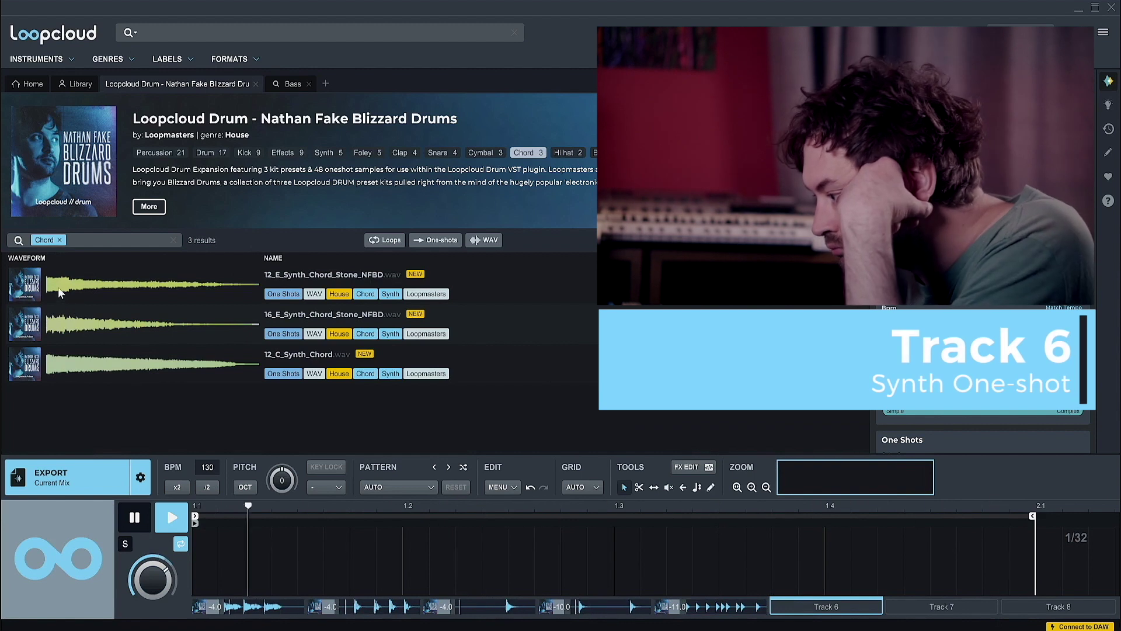
pyautogui.click(59, 296)
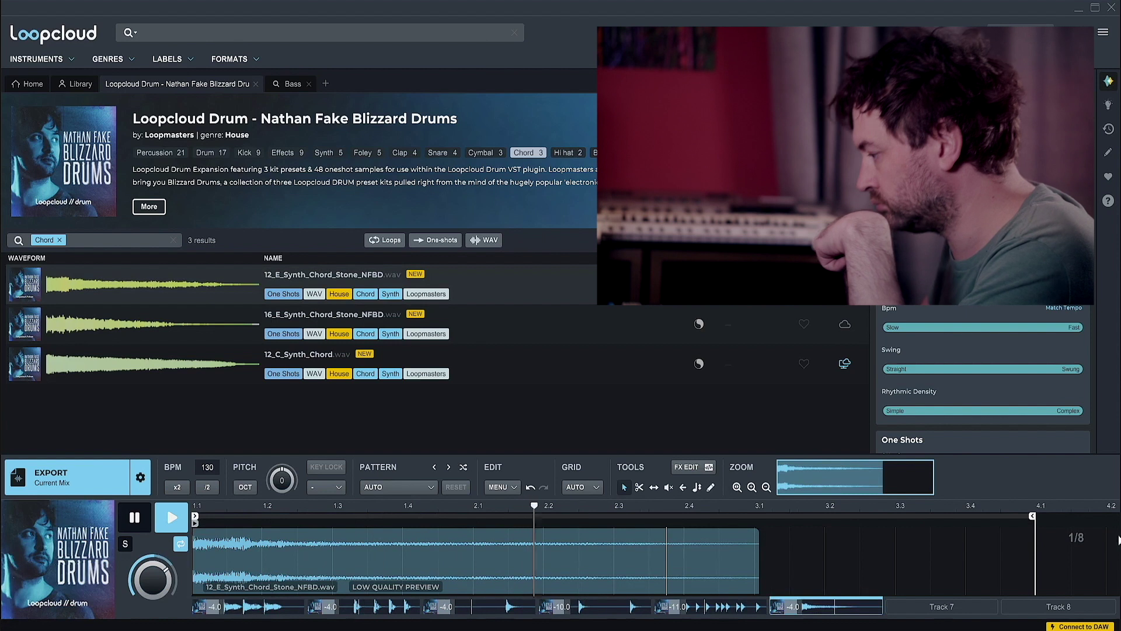
pyautogui.moveTo(1032, 516)
pyautogui.mouseDown()
pyautogui.moveTo(683, 513)
pyautogui.moveTo(1033, 517)
pyautogui.mouseUp()
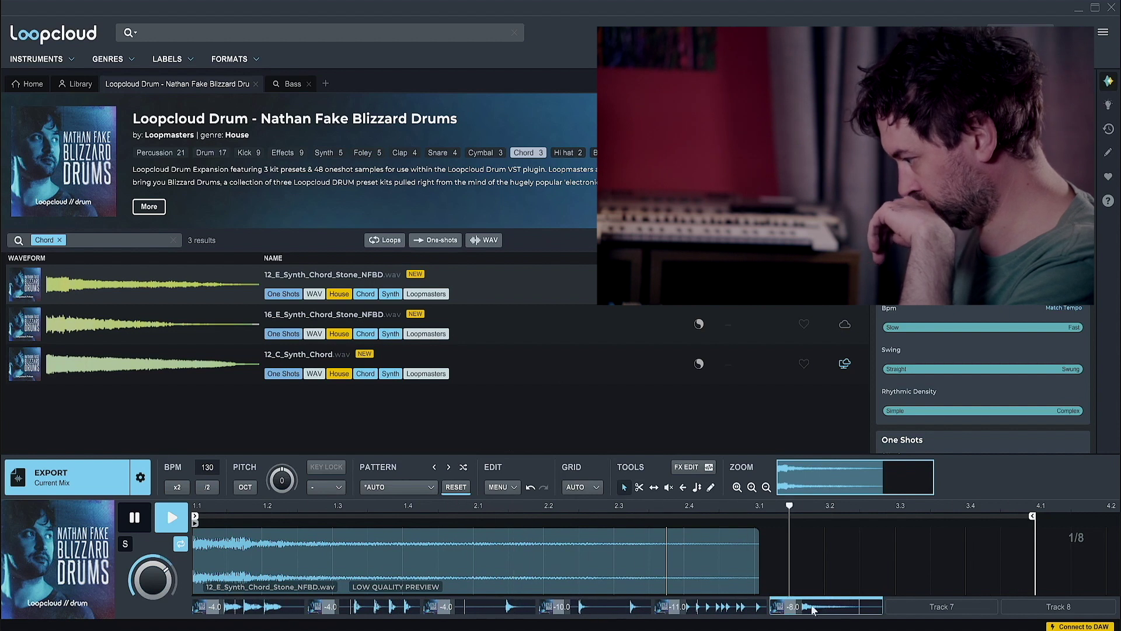
# Load 04_C_Syn_Bass_After_NFBD from the Bass samples onto Track 7.
pyautogui.click(921, 605)
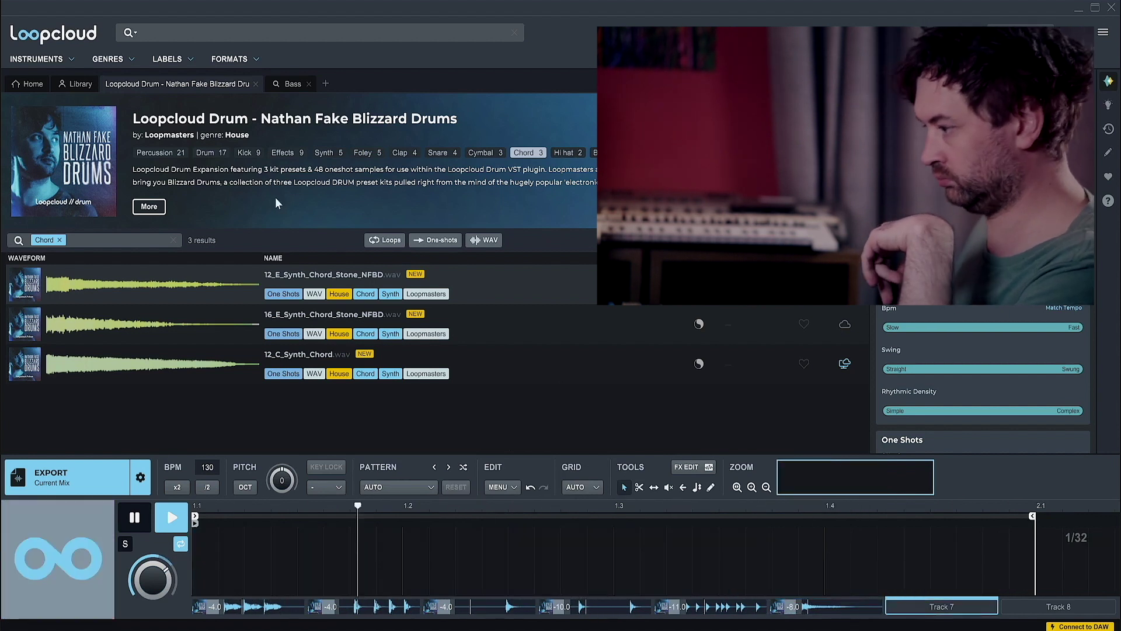
pyautogui.click(595, 153)
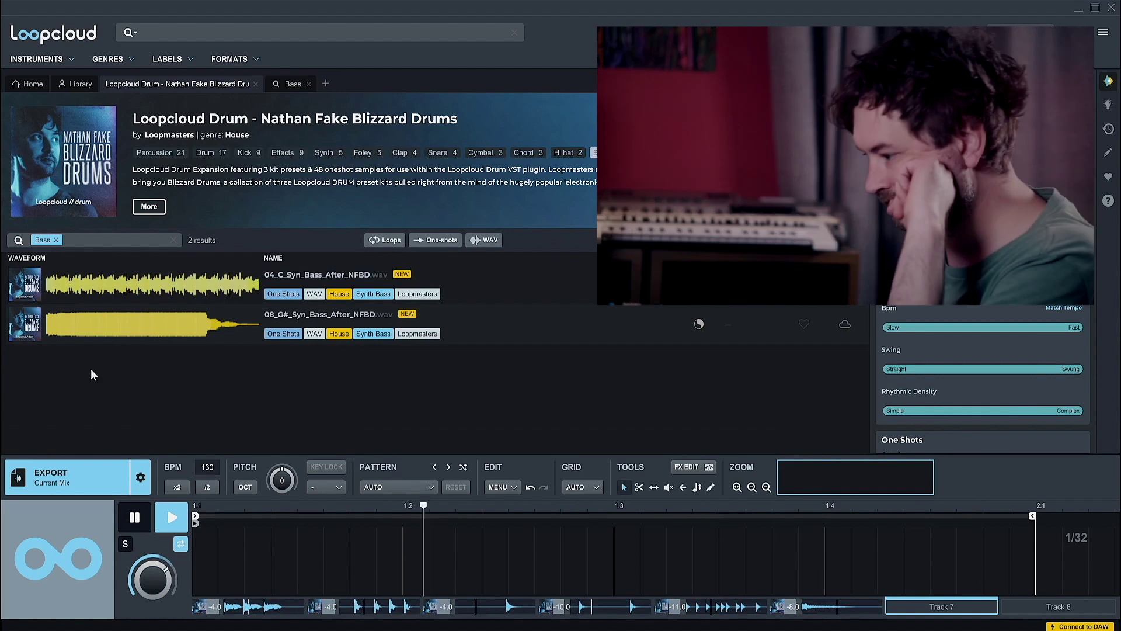
pyautogui.click(101, 288)
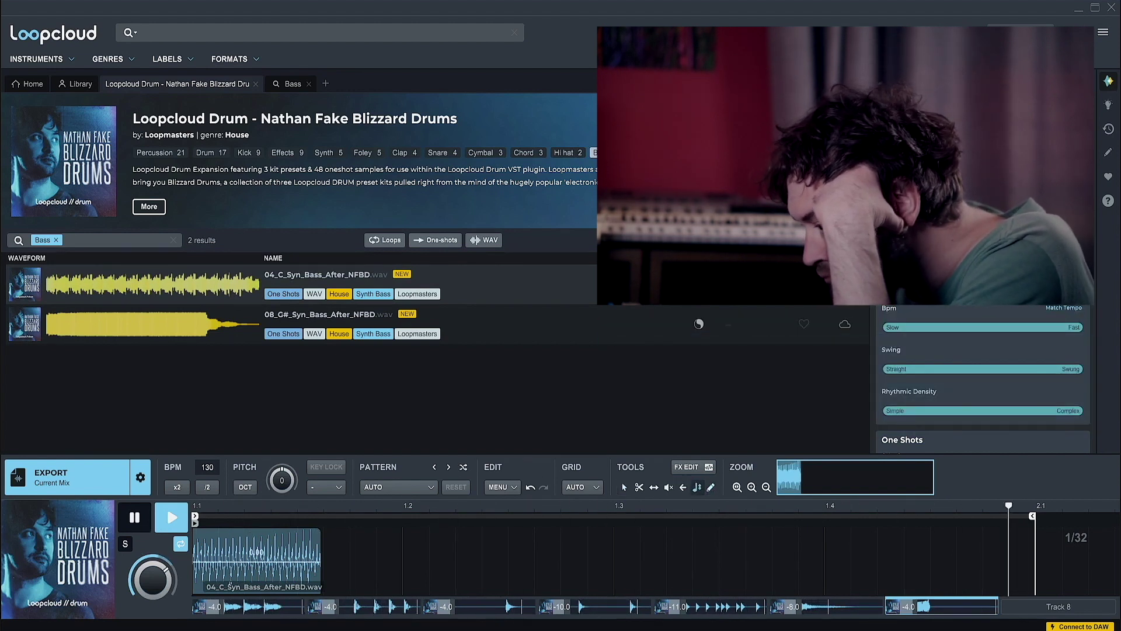
# Lower the pitch of the synth bass clip on Track 7 to -8.00.
pyautogui.scroll(-1, 257, 552)
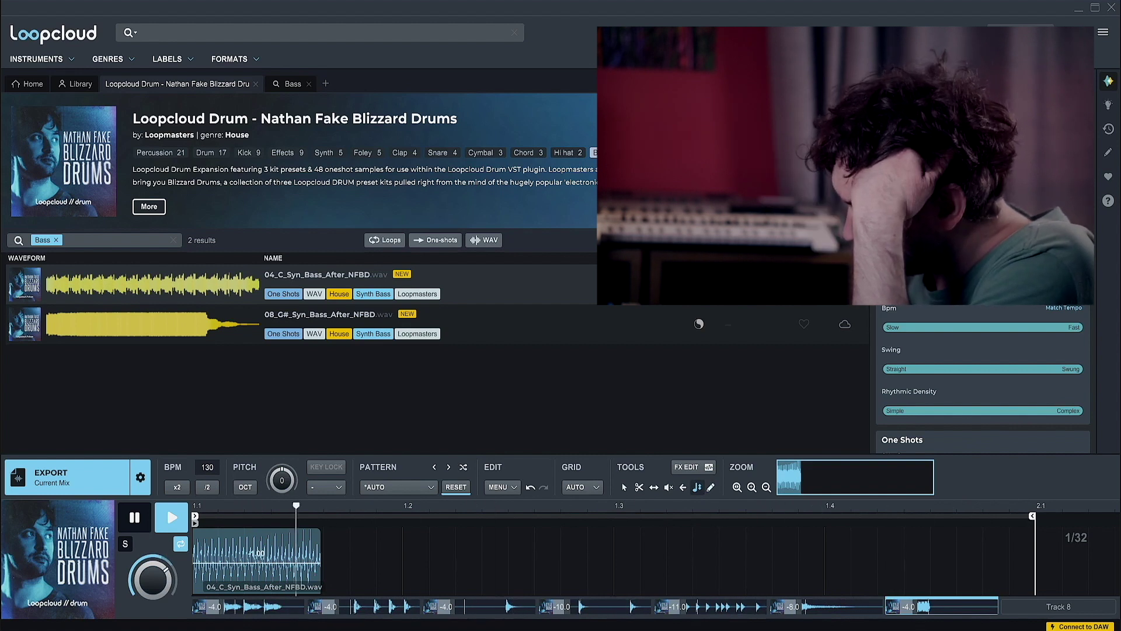
pyautogui.scroll(-5, 257, 551)
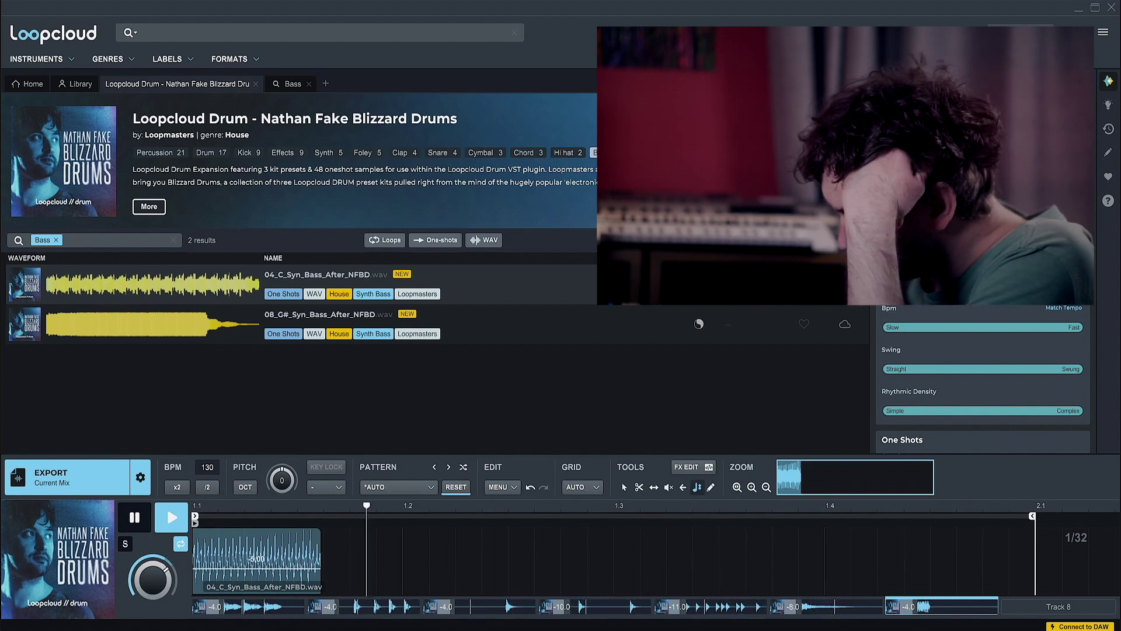
pyautogui.scroll(-2, 257, 552)
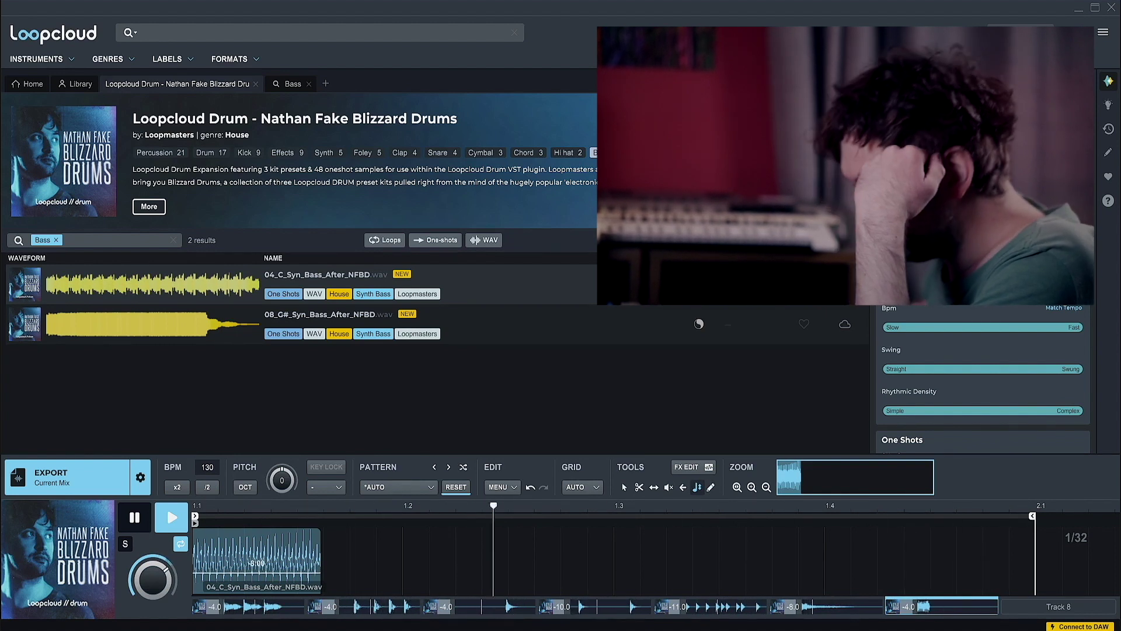
pyautogui.click(765, 486)
pyautogui.click(766, 486)
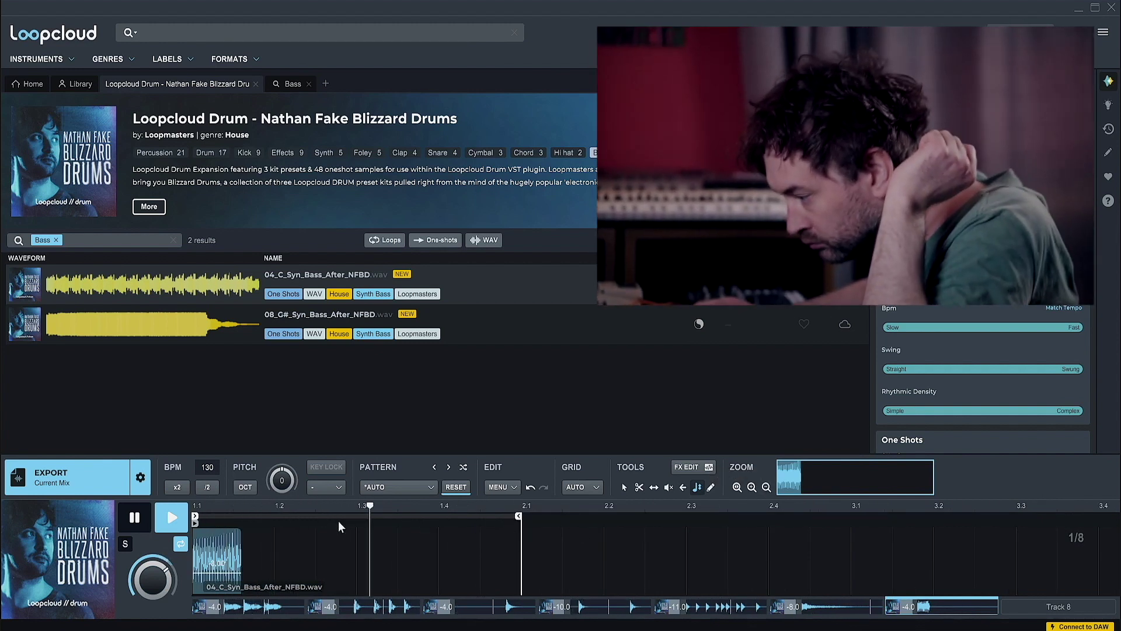
pyautogui.click(752, 486)
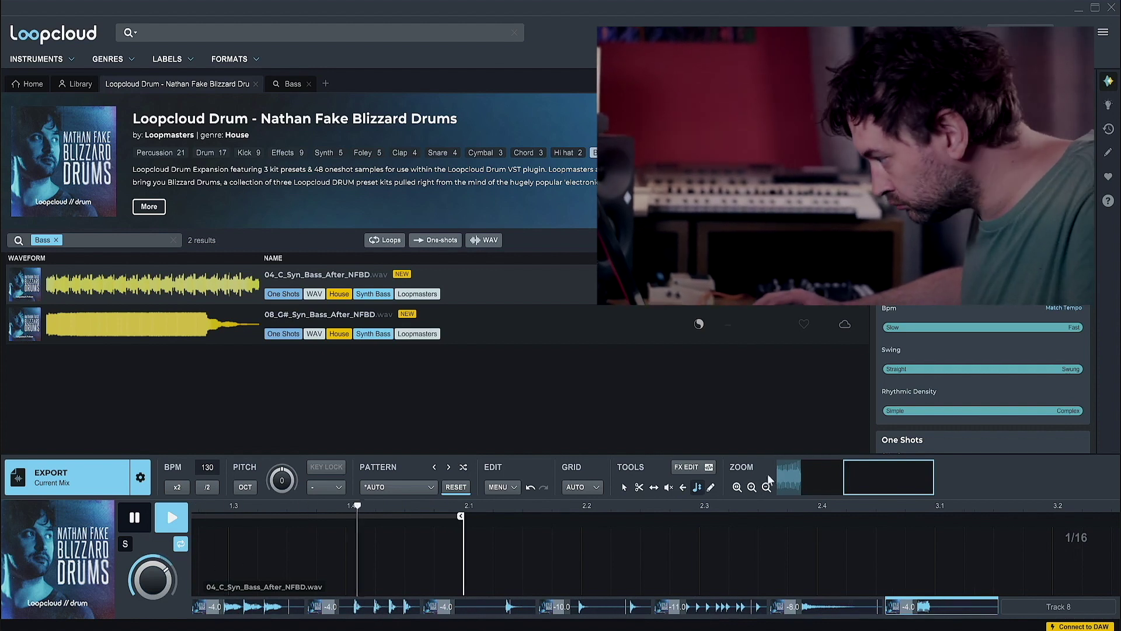
# Copy the synth bass clip across bars 1 and 2 of Track 7, extending the loop end to 3.1, for a seven-hit pattern.
pyautogui.moveTo(843, 480); pyautogui.dragTo(762, 482)
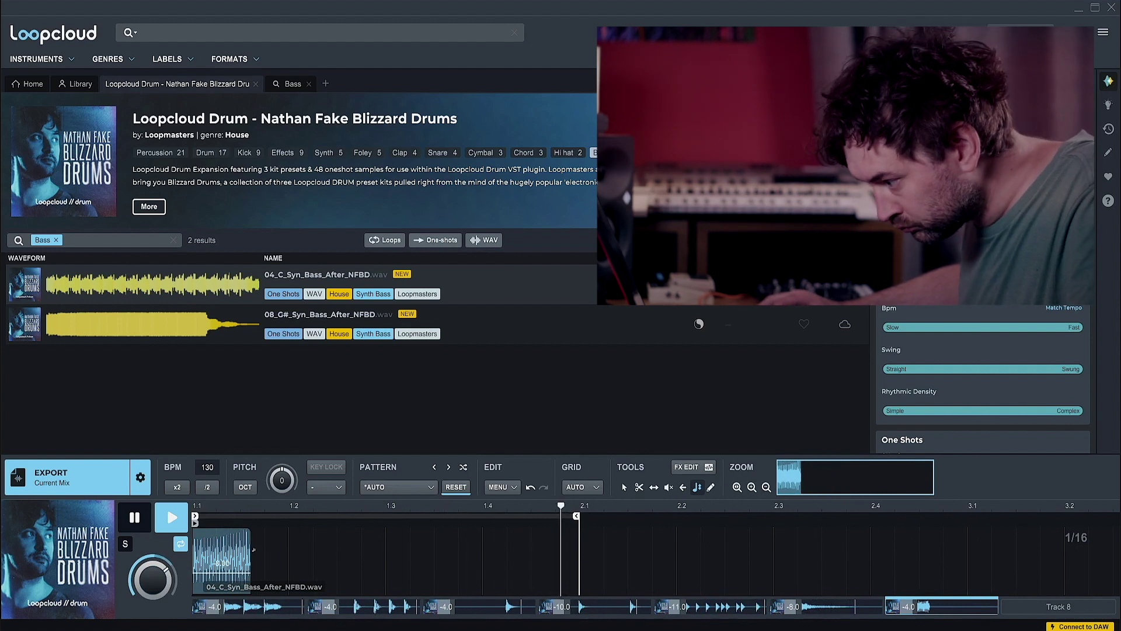
pyautogui.click(622, 488)
pyautogui.moveTo(222, 559); pyautogui.dragTo(493, 559)
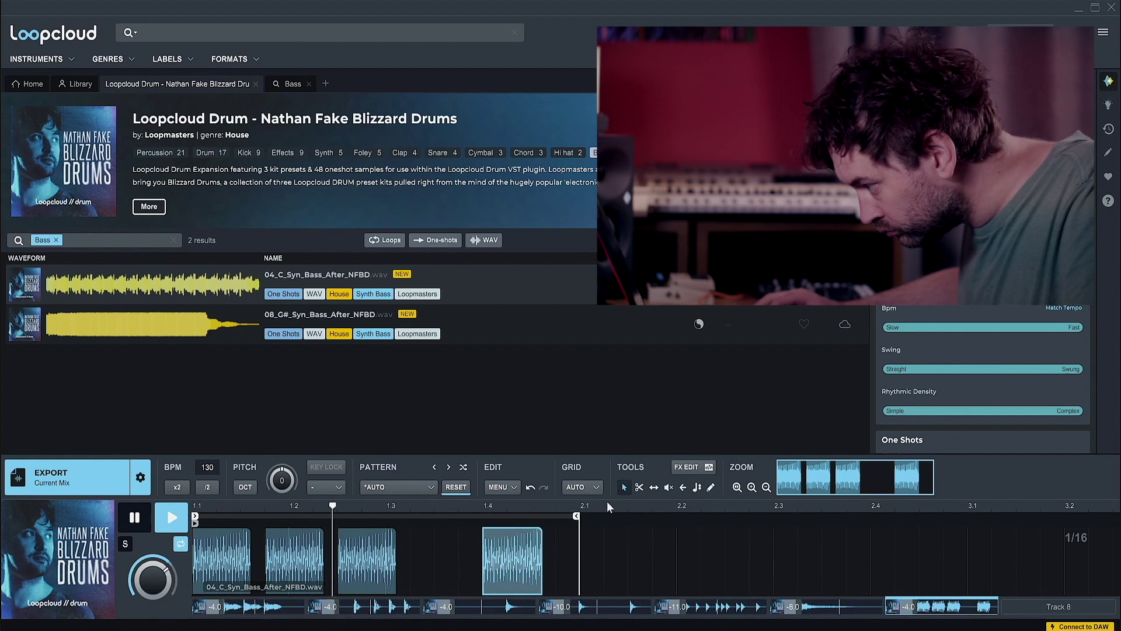
pyautogui.moveTo(578, 518); pyautogui.dragTo(964, 539)
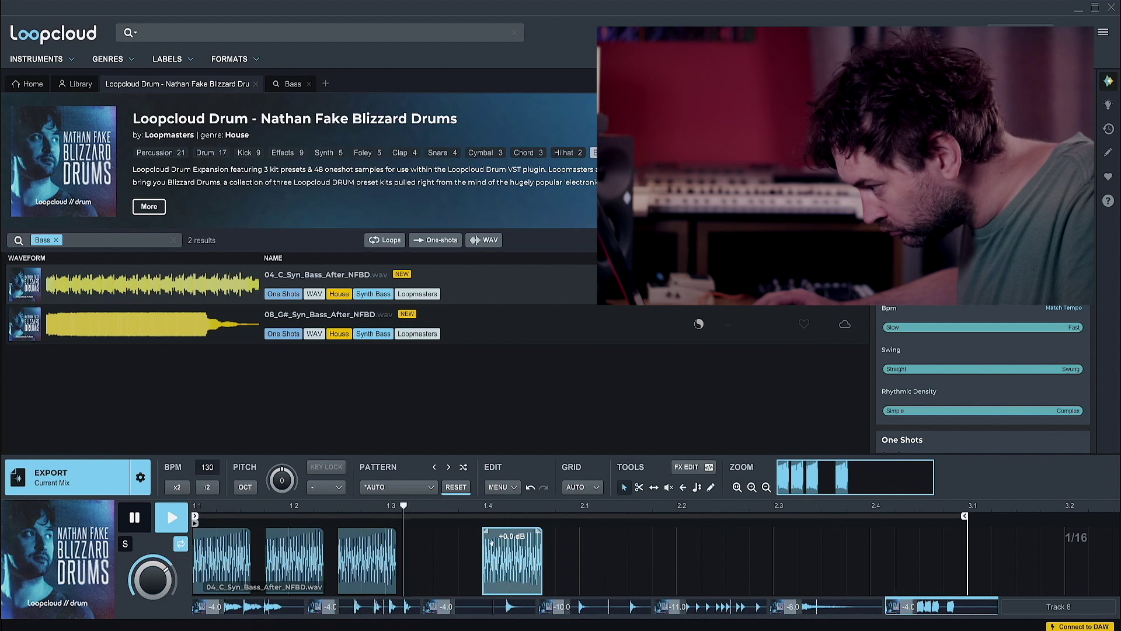
pyautogui.moveTo(491, 543); pyautogui.dragTo(563, 543)
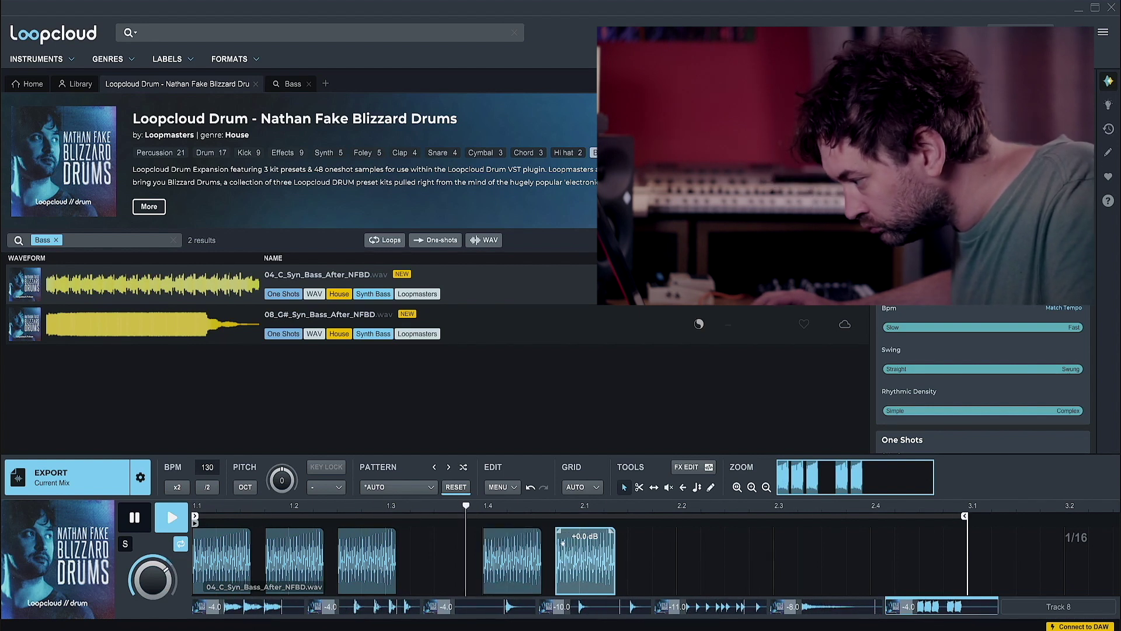
pyautogui.moveTo(563, 543); pyautogui.dragTo(876, 546)
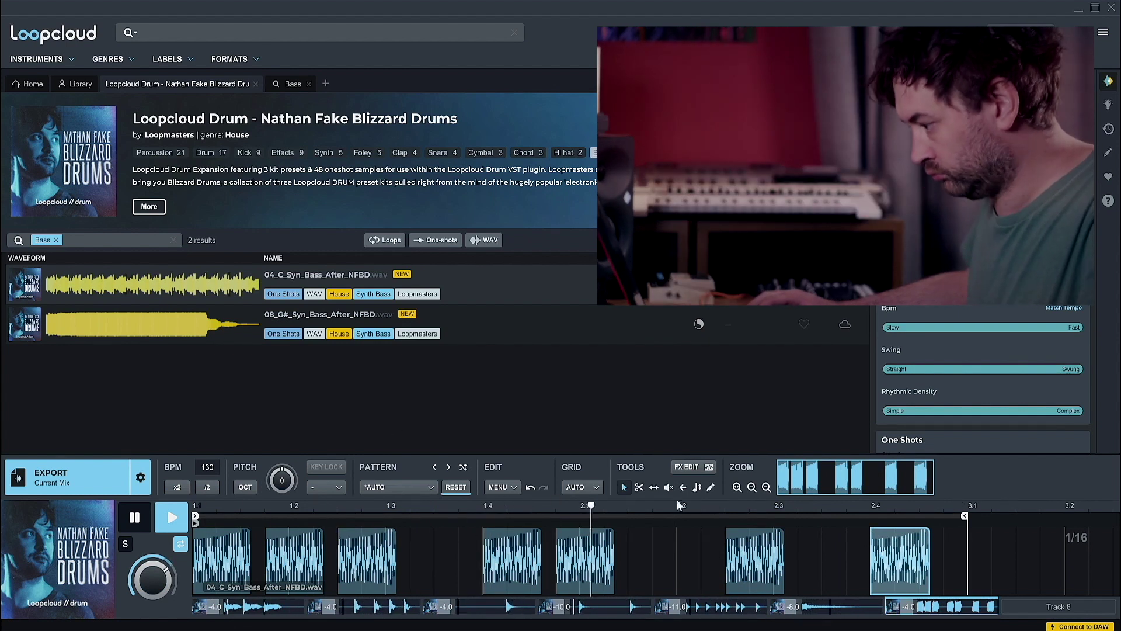
# Pitch the third bass clip to -6.00 and the four clips from 1.4 onward to -13.00.
pyautogui.click(697, 487)
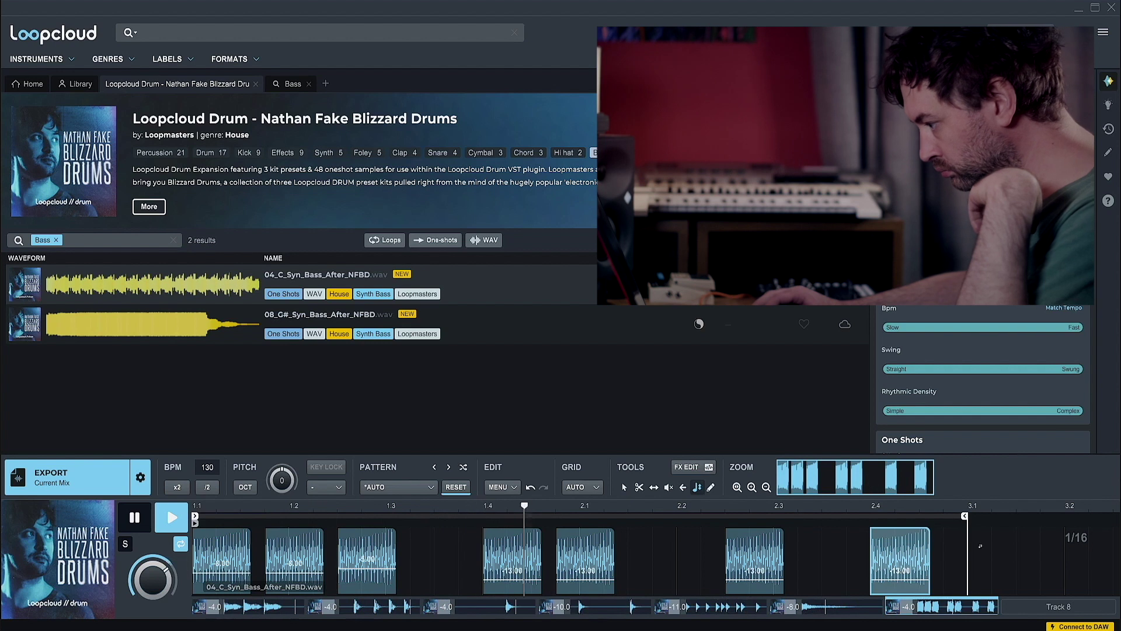
# Extend the Track 7 loop end to 4.1 and copy the last bass clip into bar 3 as three hits.
pyautogui.moveTo(934, 472); pyautogui.dragTo(987, 474)
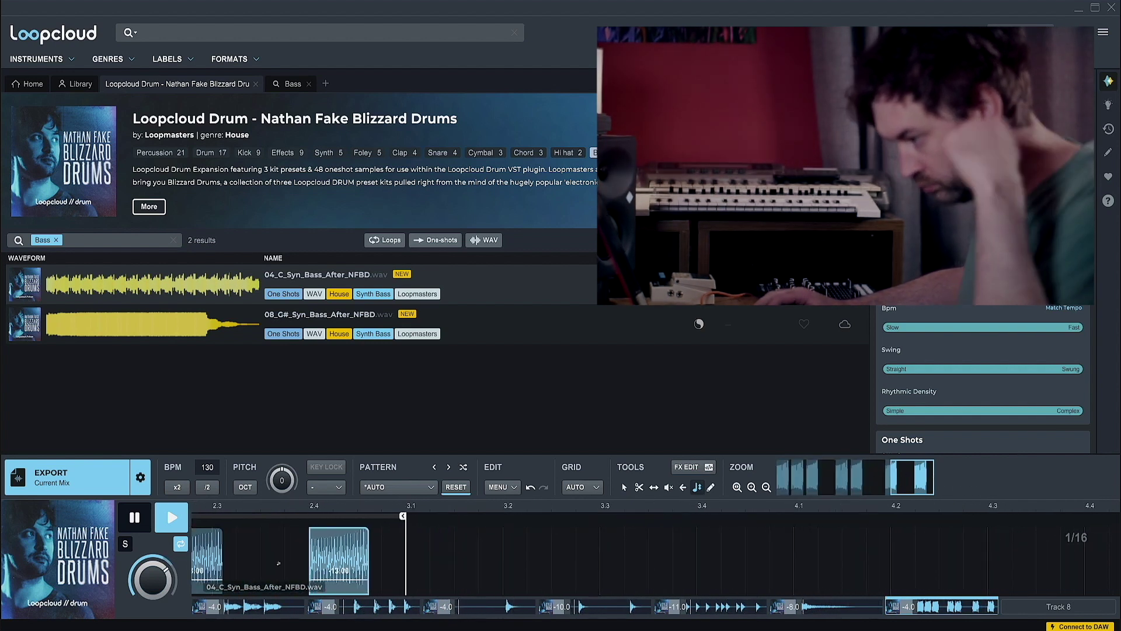
pyautogui.moveTo(404, 517); pyautogui.dragTo(792, 516)
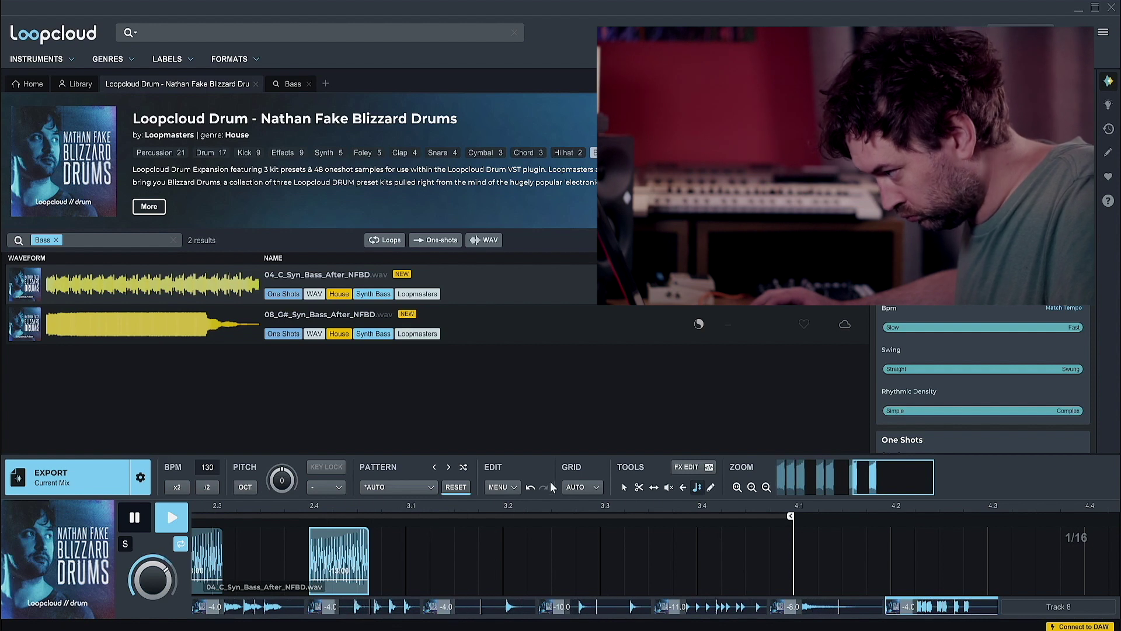
pyautogui.click(624, 487)
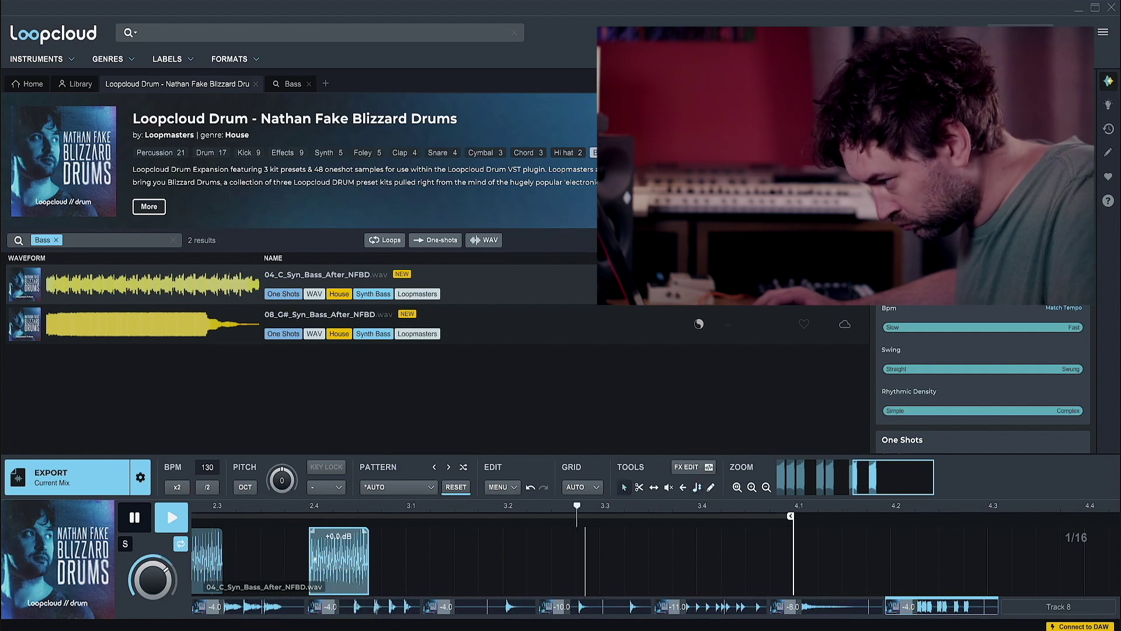
pyautogui.moveTo(319, 558); pyautogui.dragTo(706, 560)
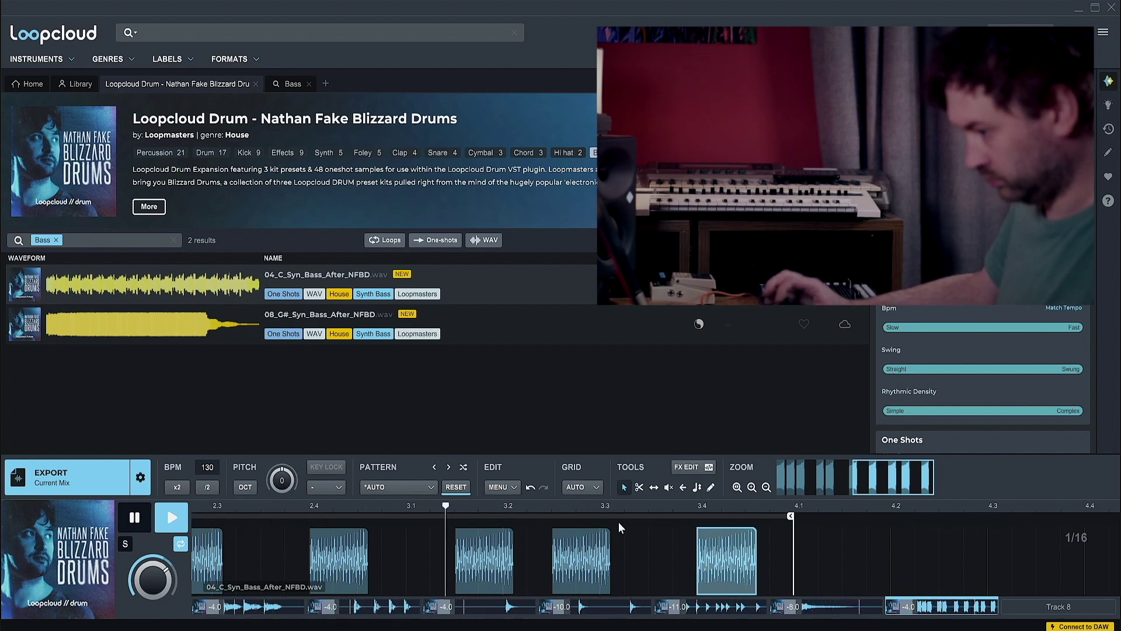
# Set the pitch of the first bass clip in bar 3 to -1.00.
pyautogui.click(513, 558)
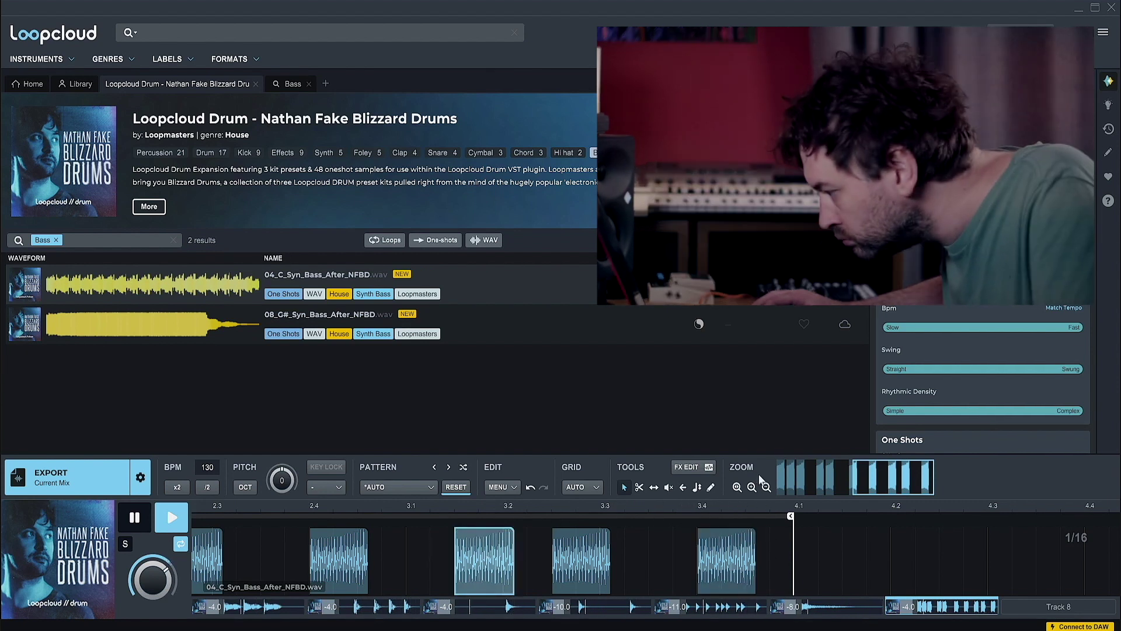
pyautogui.click(697, 487)
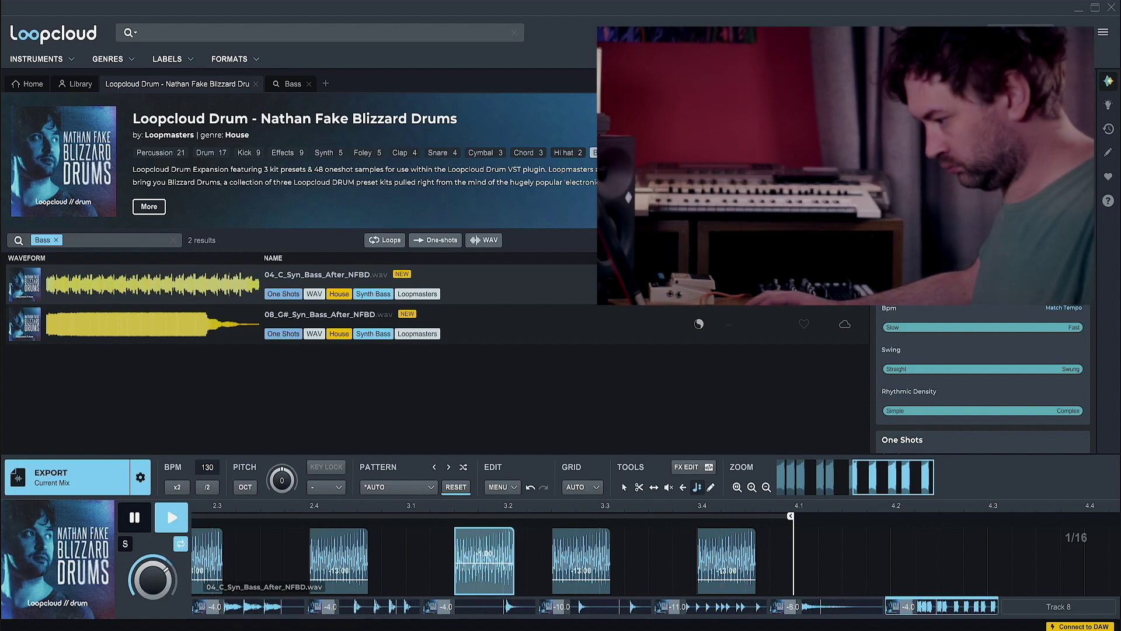
# Add another bass clip just before the last hit in bar 3 and extend the last clip's start back to cover the overlap.
pyautogui.click(624, 487)
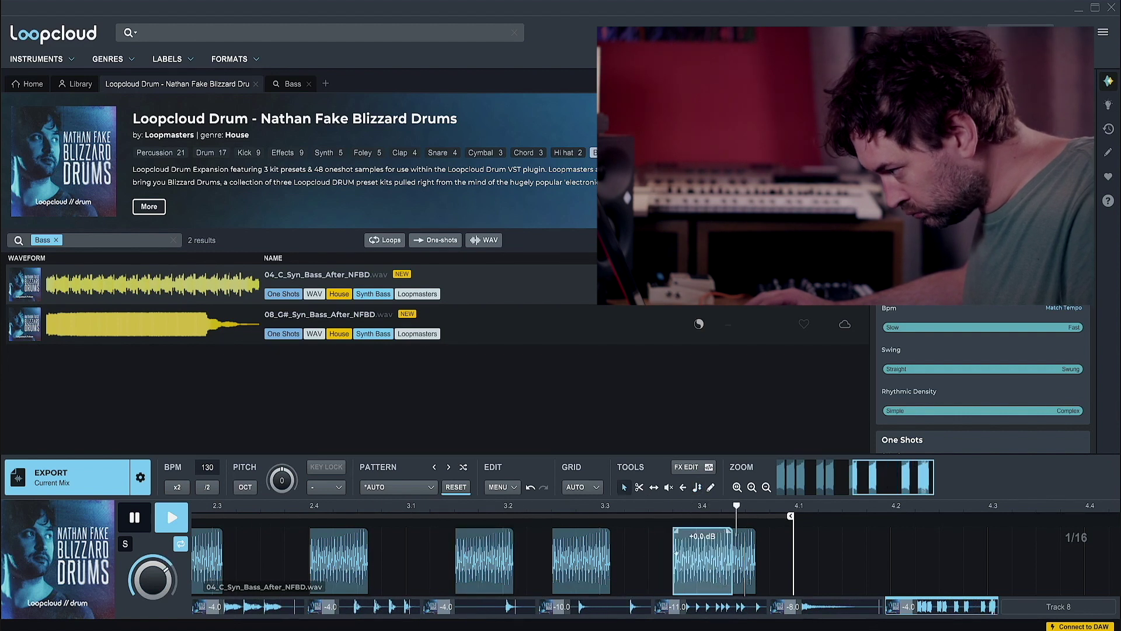
pyautogui.moveTo(676, 553); pyautogui.dragTo(655, 554)
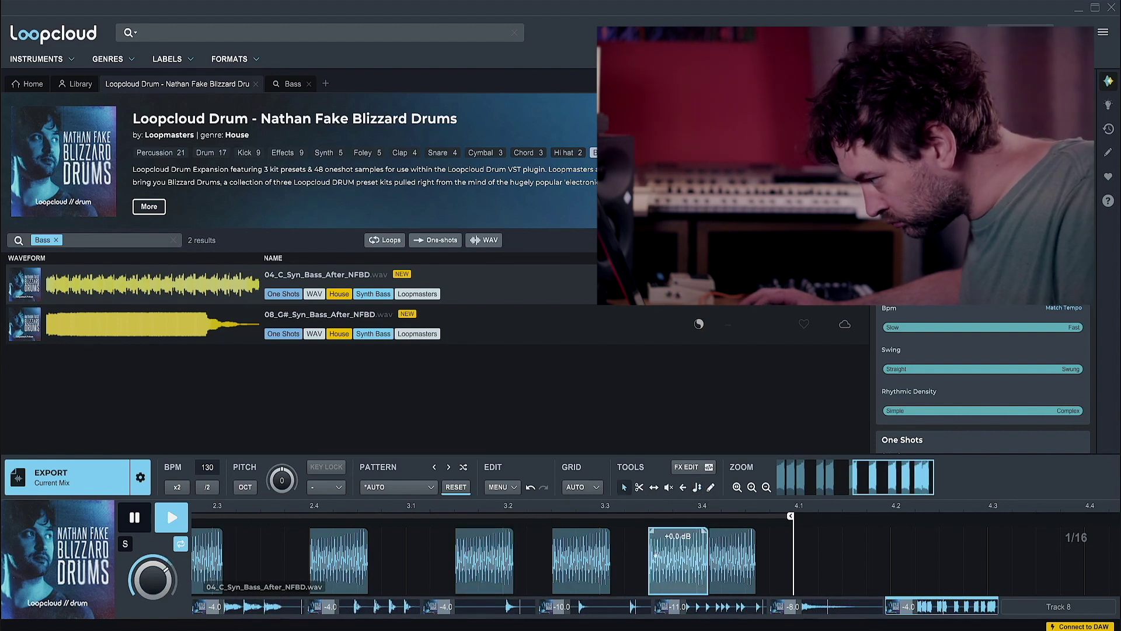
pyautogui.click(731, 571)
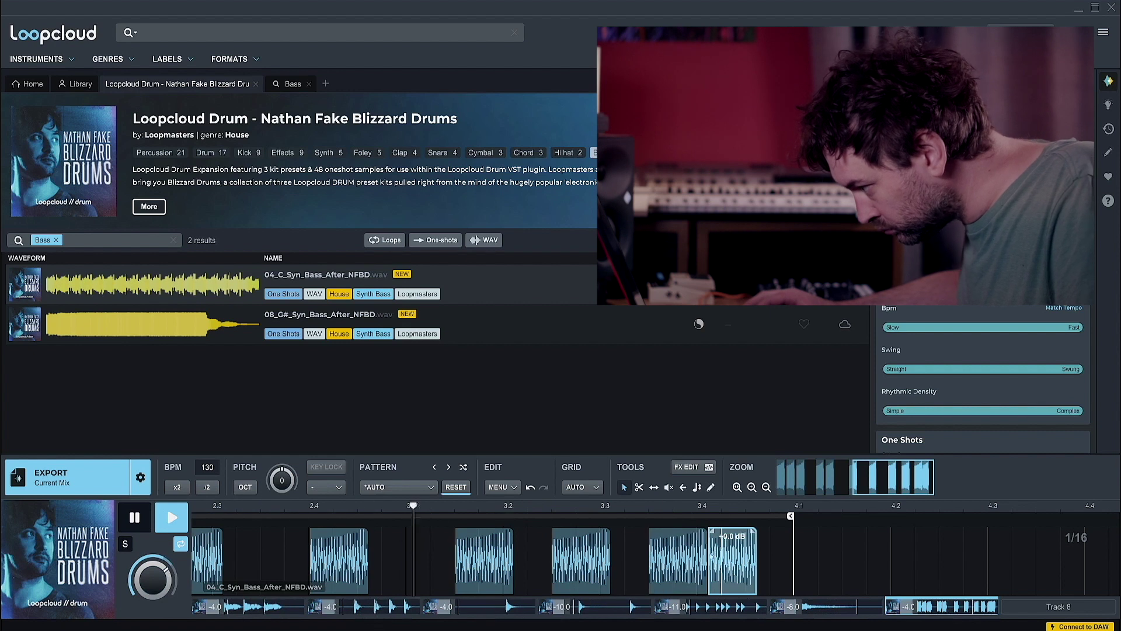
pyautogui.moveTo(707, 555); pyautogui.dragTo(699, 557)
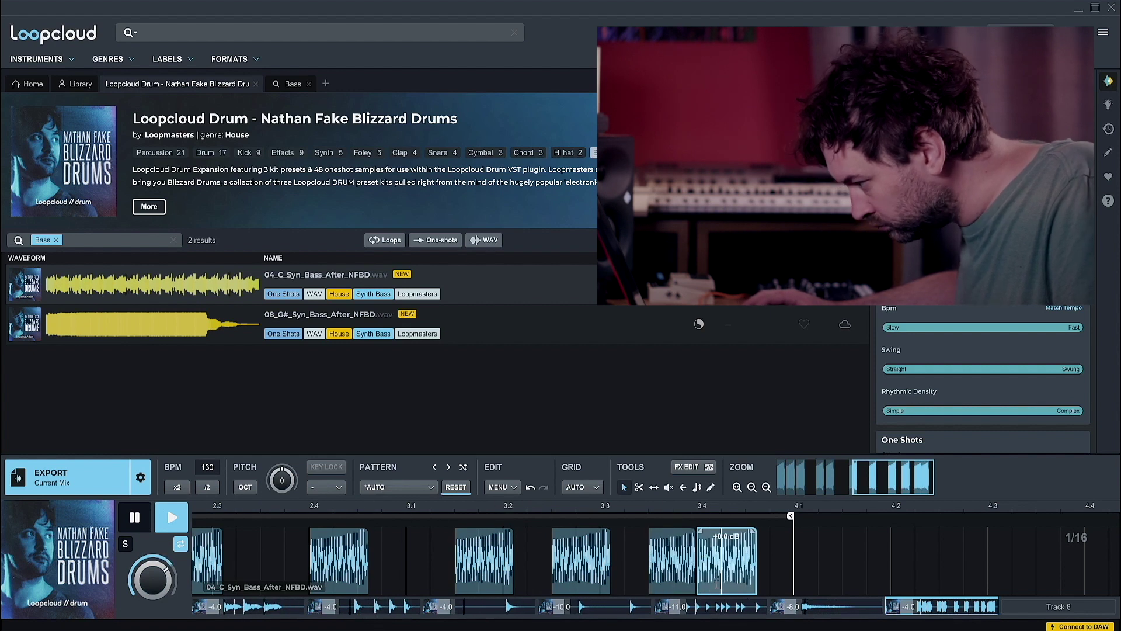
pyautogui.click(672, 568)
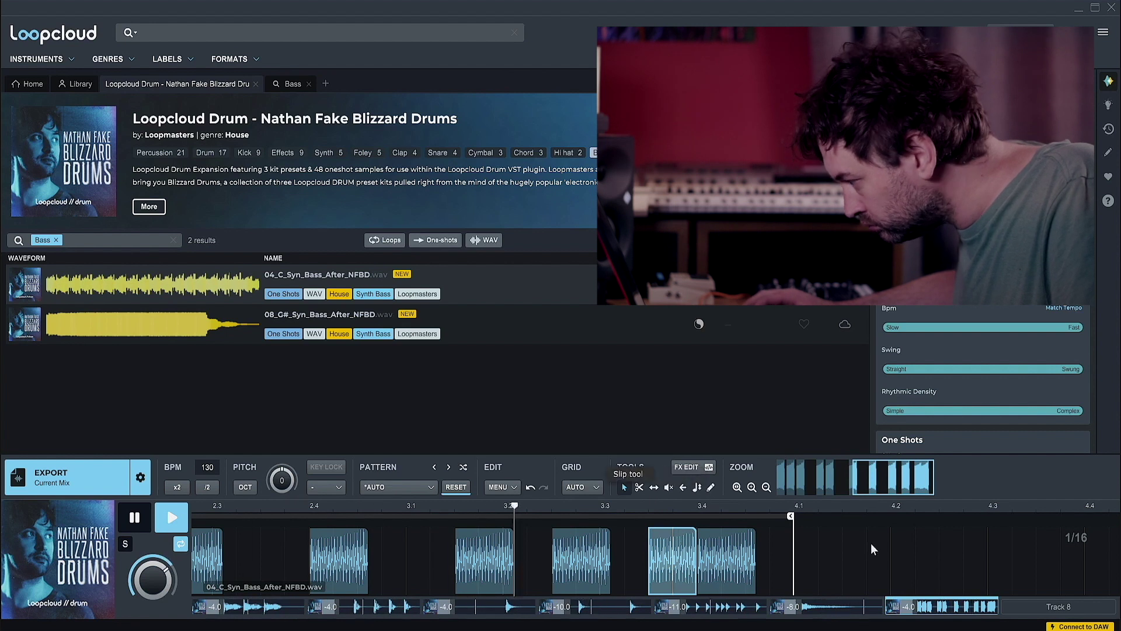
# Load 05_Zap_Perc_Stone_NFBD from the Effects samples onto Track 8.
pyautogui.click(1019, 607)
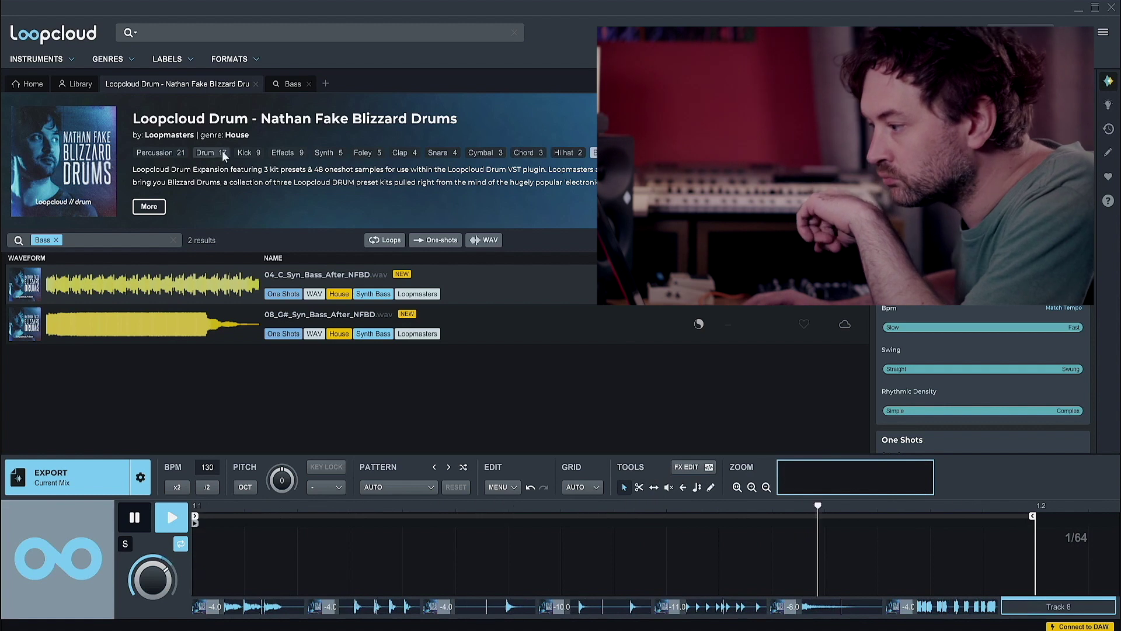
pyautogui.click(303, 151)
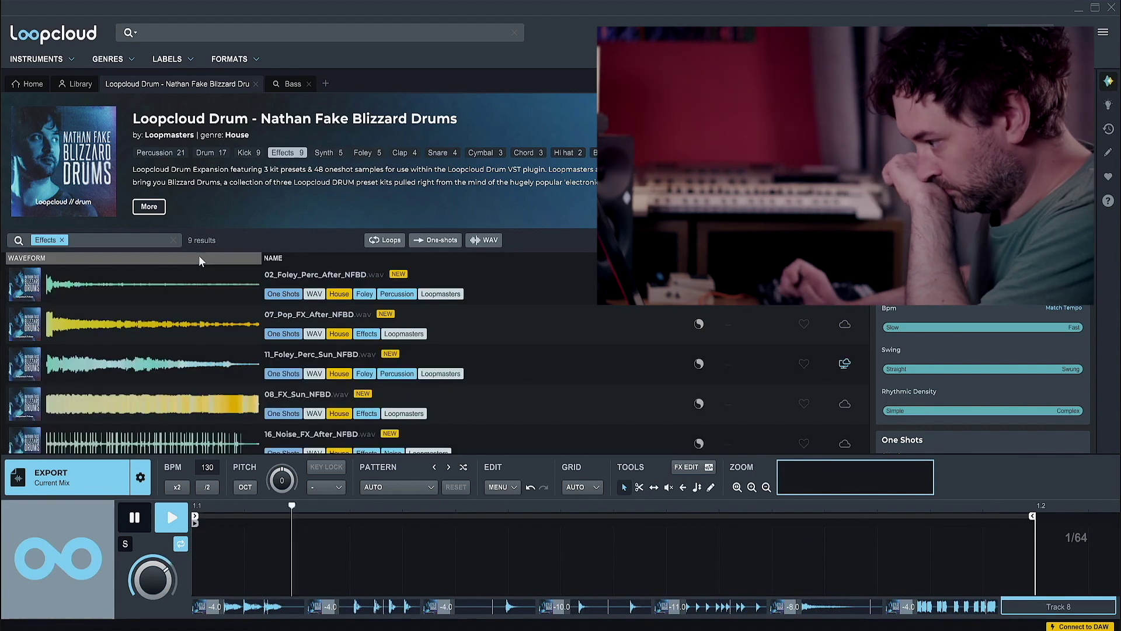
pyautogui.scroll(-3, 143, 418)
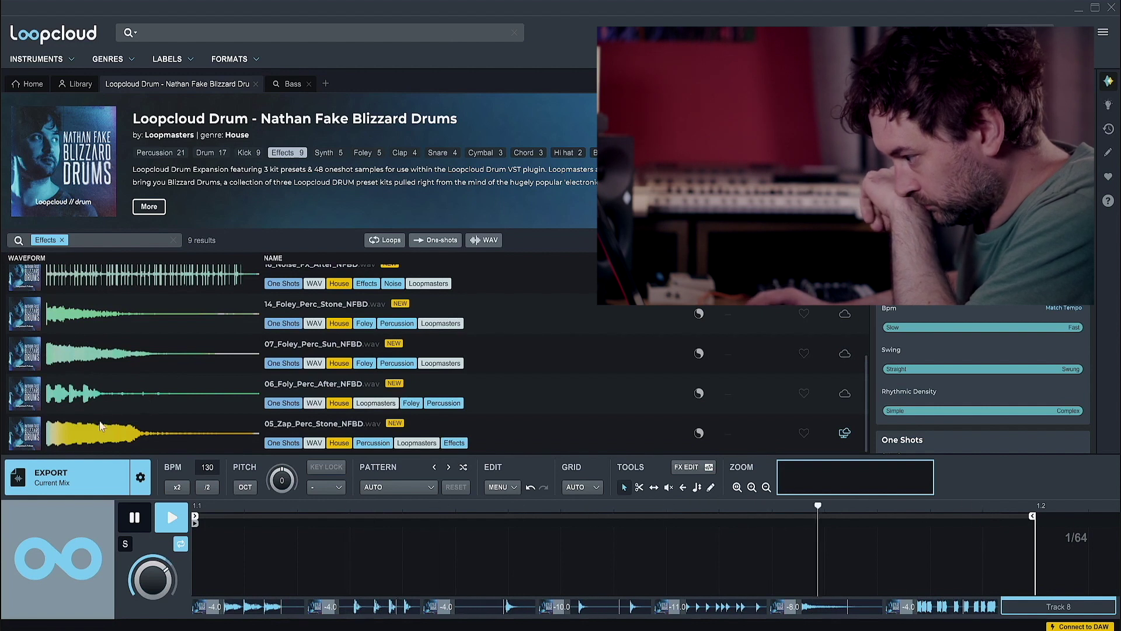
pyautogui.click(113, 443)
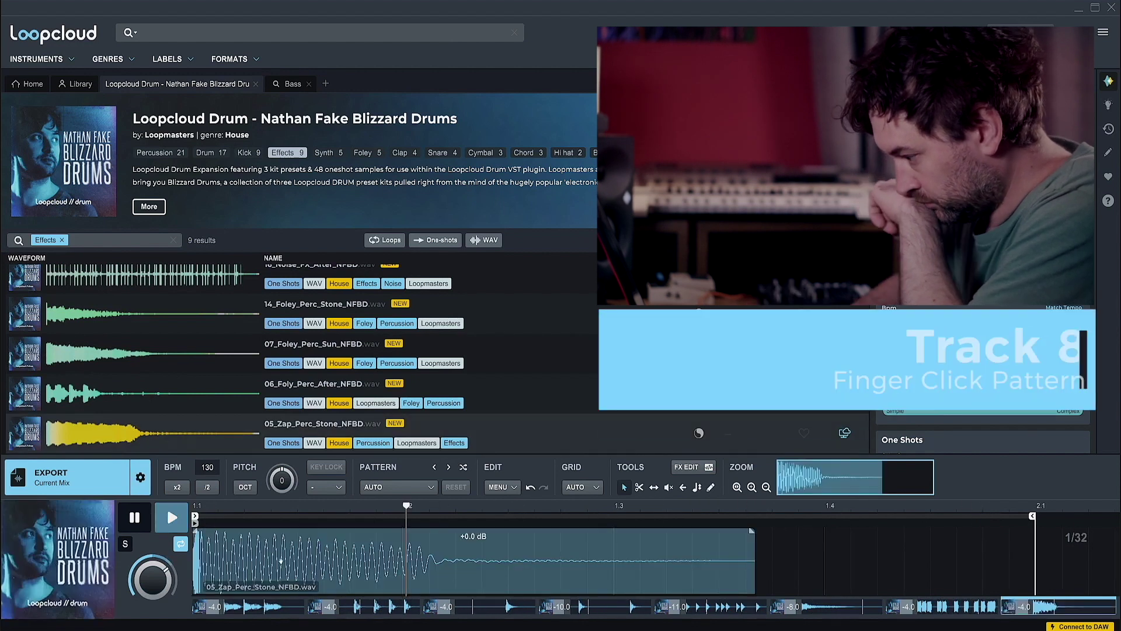
pyautogui.press('space')
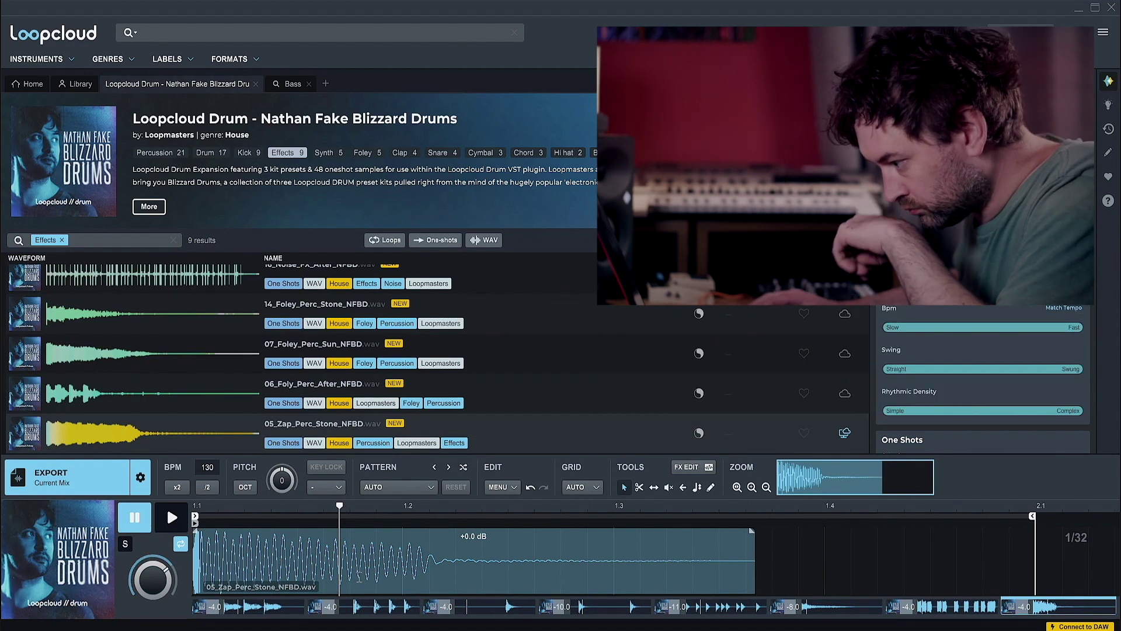
# Delete the zap percussion clip from Track 8.
pyautogui.click(360, 578)
pyautogui.press('Delete')
pyautogui.press('space')
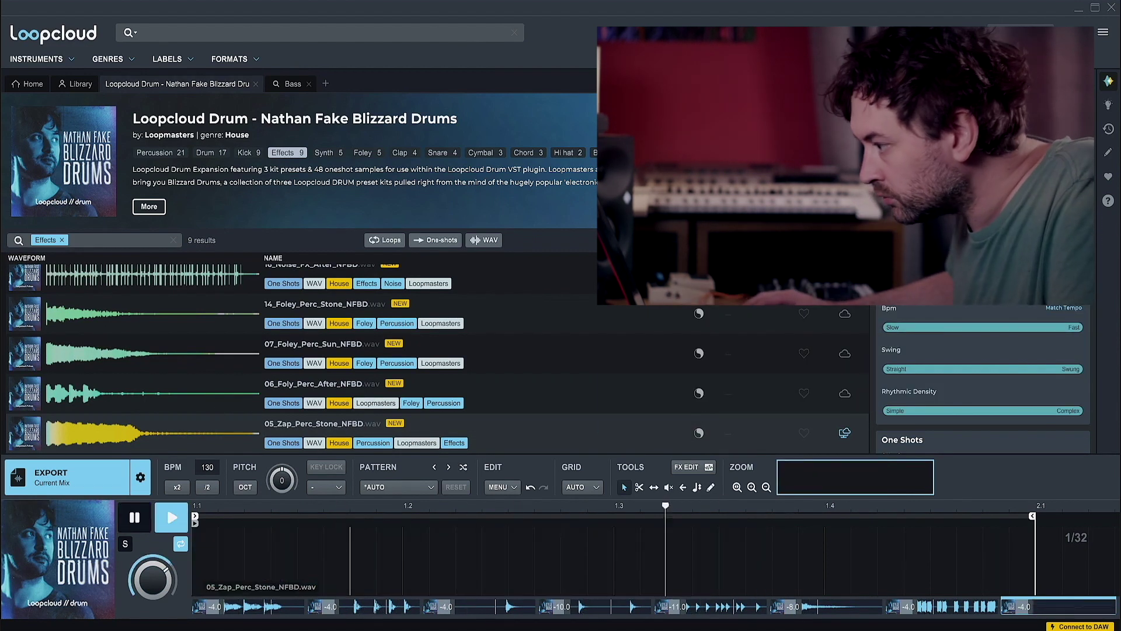
# Filter the pack to Click samples and place 02_Click_Stone_NFBD on Track 8 at beat 1.2.
pyautogui.press('space')
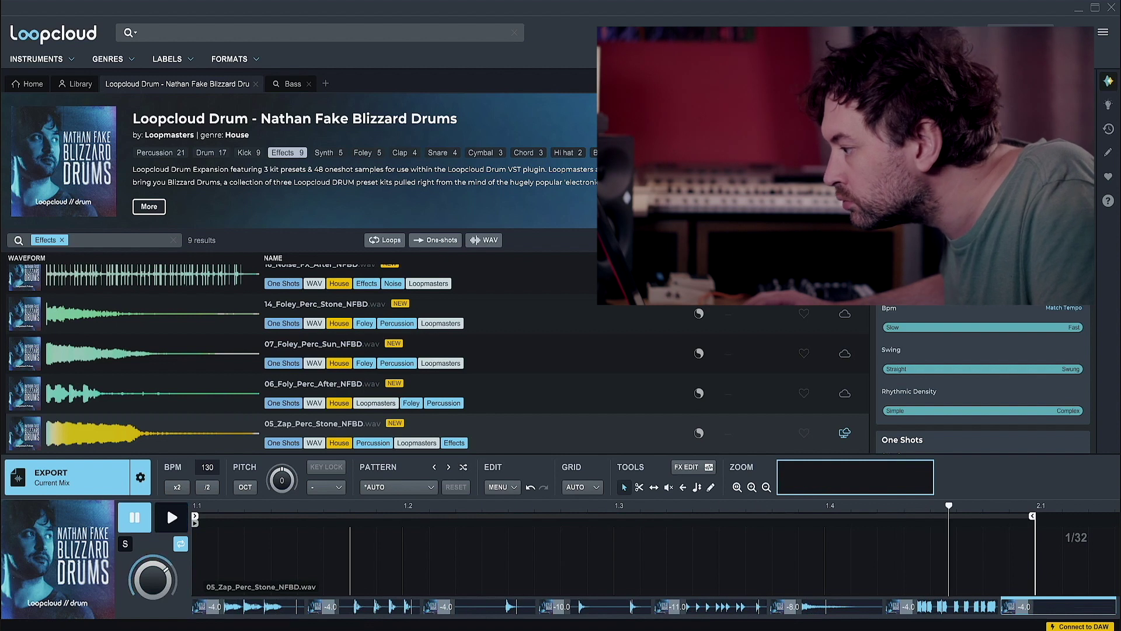
pyautogui.click(435, 185)
pyautogui.press('space')
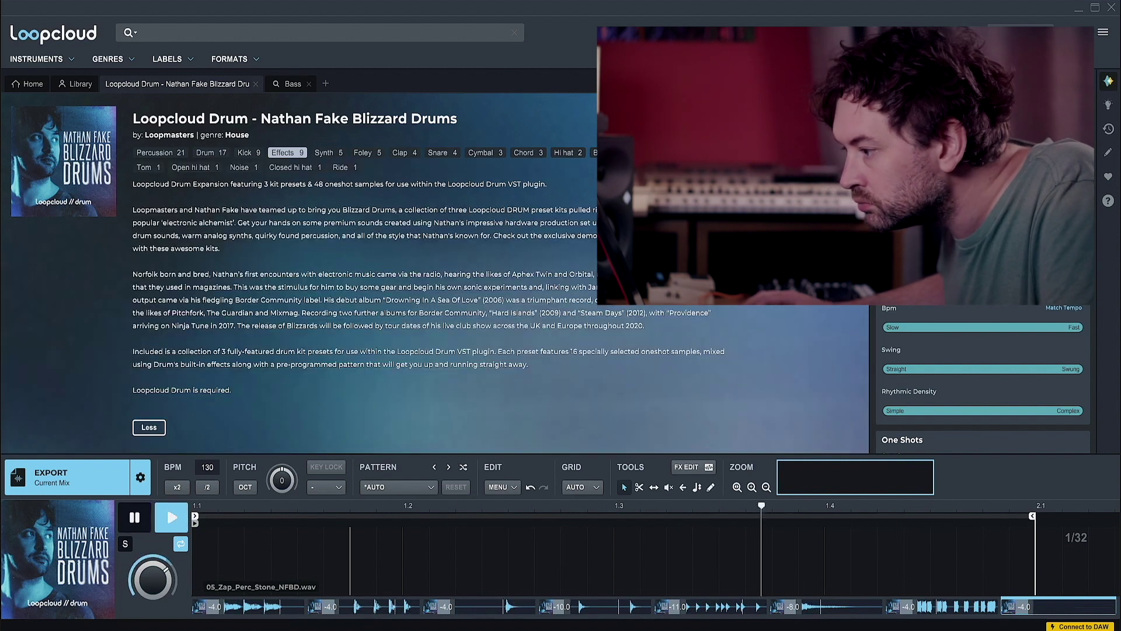
pyautogui.click(149, 427)
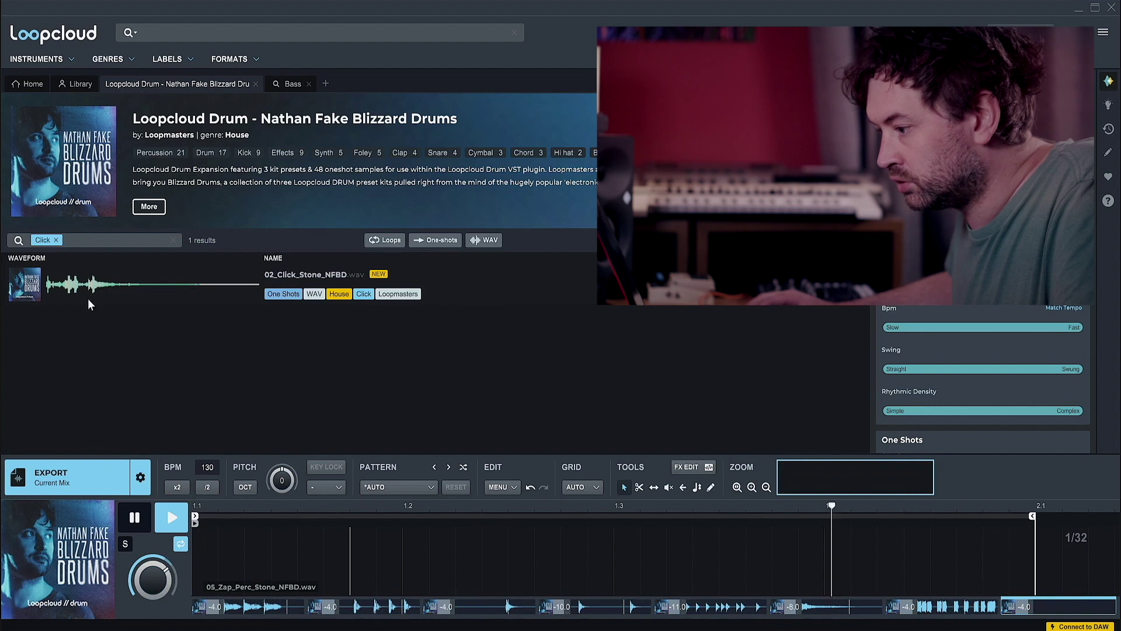
pyautogui.moveTo(78, 285); pyautogui.dragTo(425, 562)
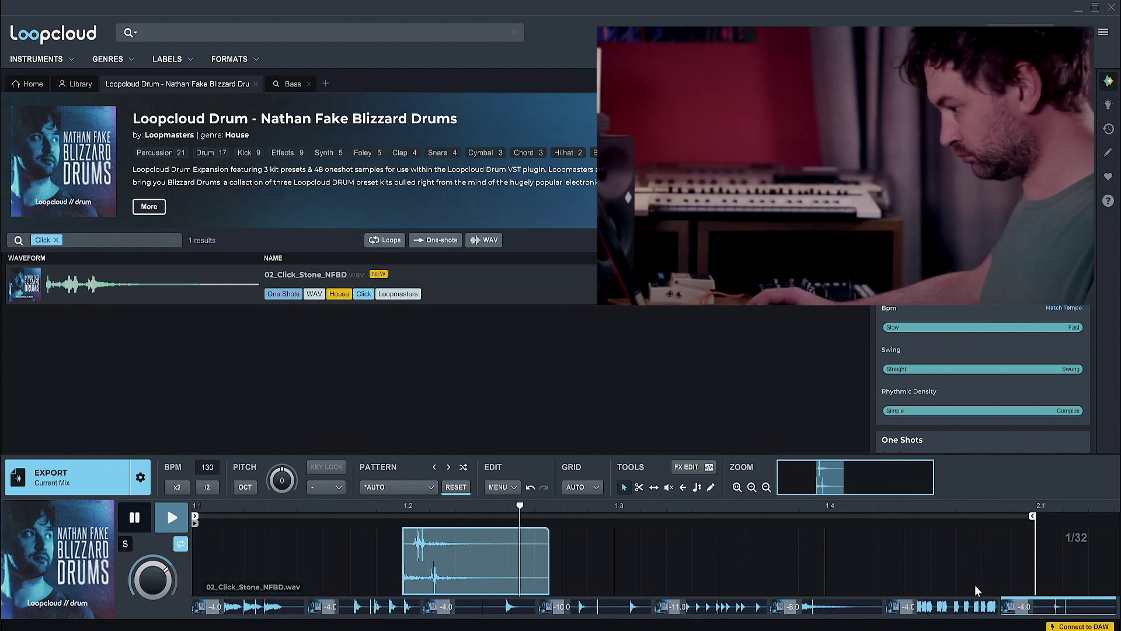
pyautogui.click(210, 507)
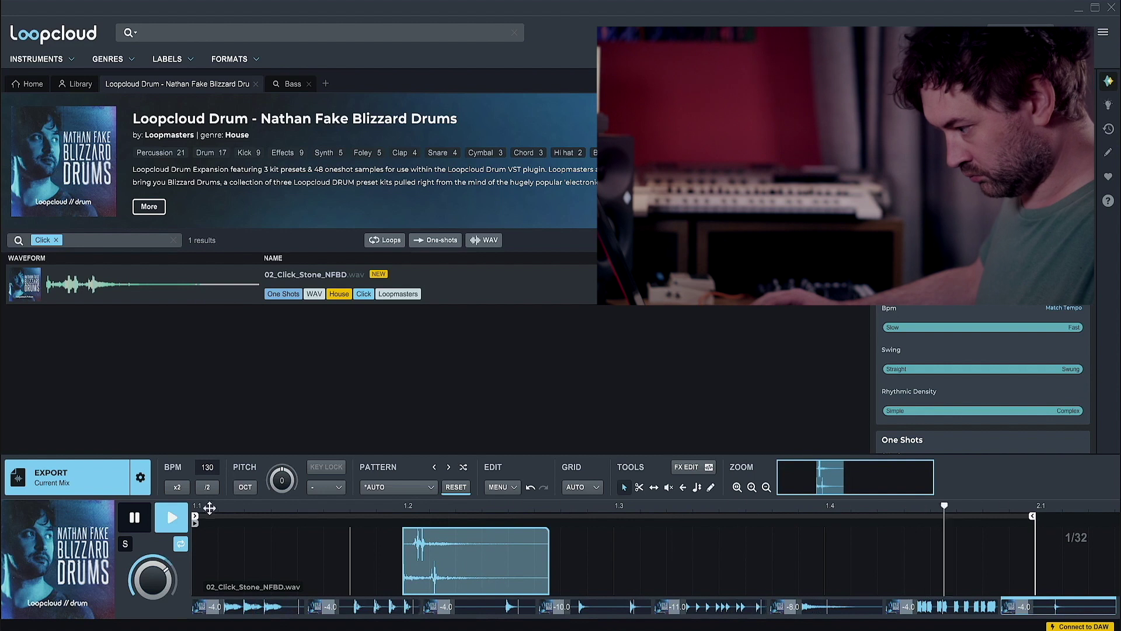